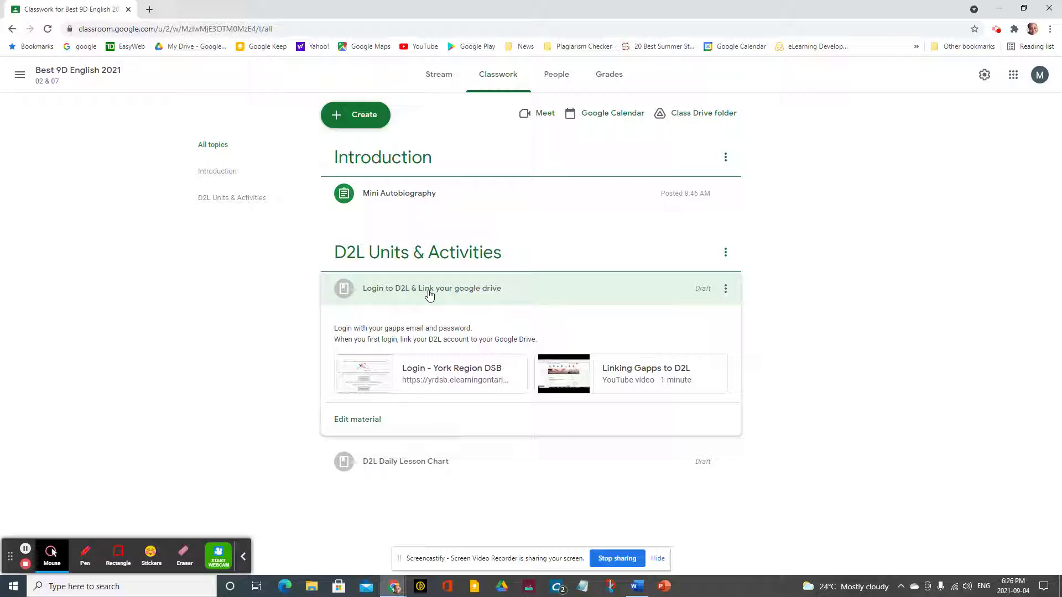
# Step: Log in to the York Region DSB D2L site as staff from the Classroom material and open the ENG-02-English-PLACEHOLDER course
pyautogui.click(418, 375)
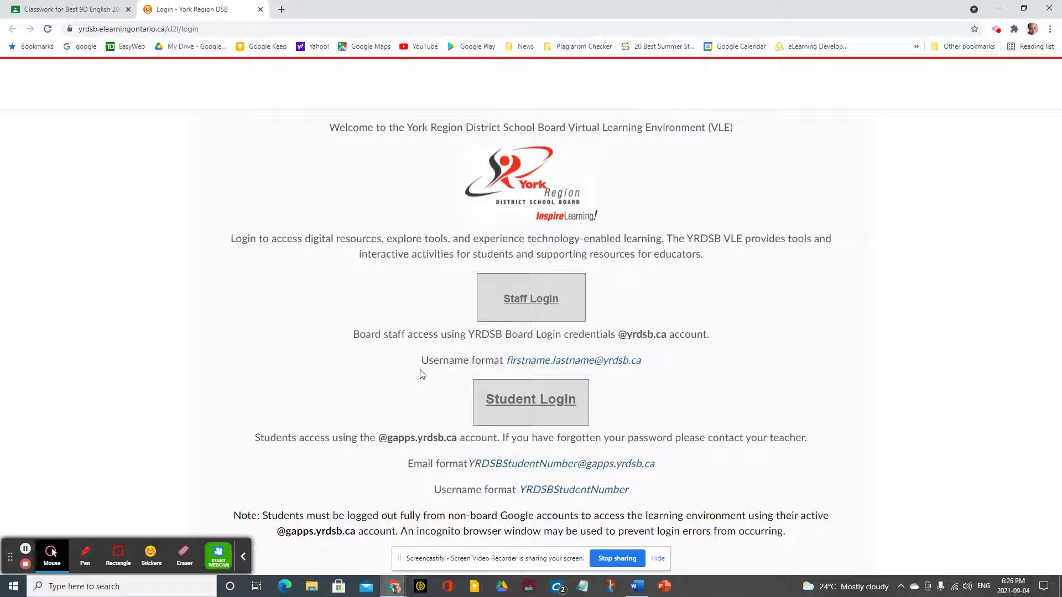
pyautogui.click(569, 289)
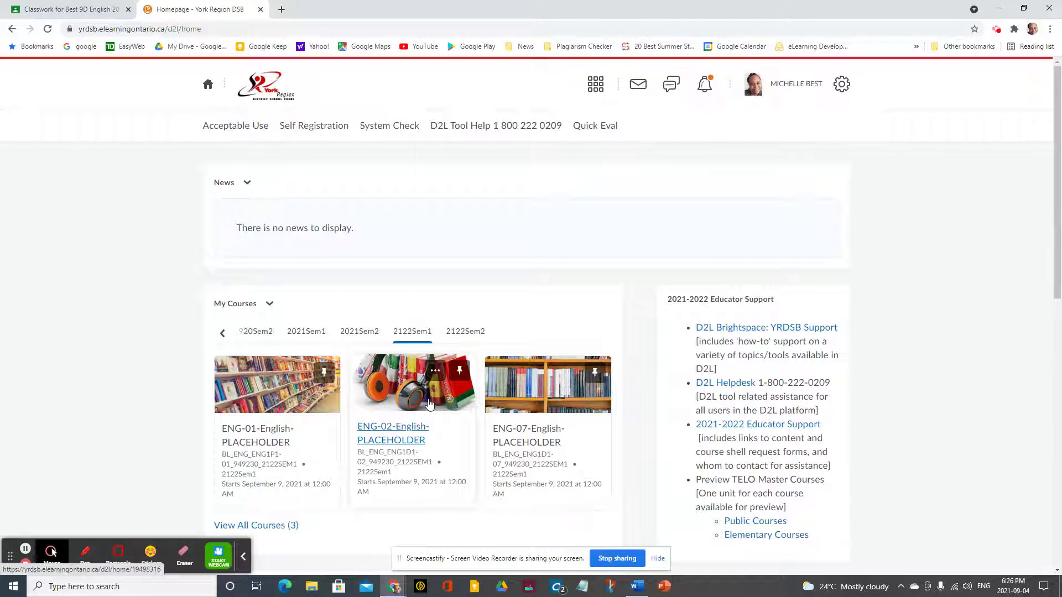
pyautogui.click(396, 443)
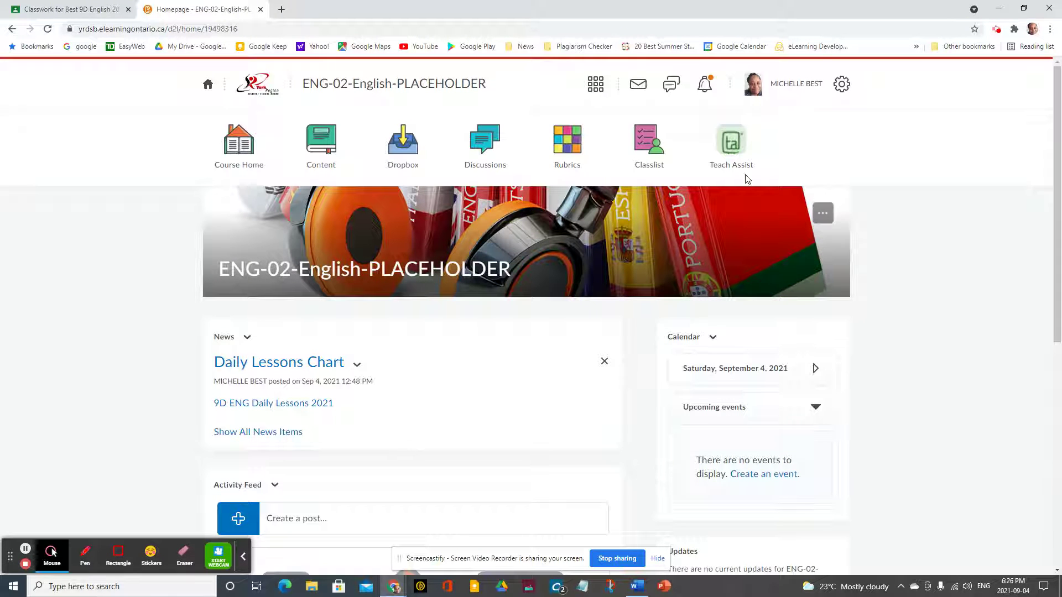
# Step: Switch the course to the student role and check the Linking Gapps to D2L video in the Classroom login material
pyautogui.click(800, 85)
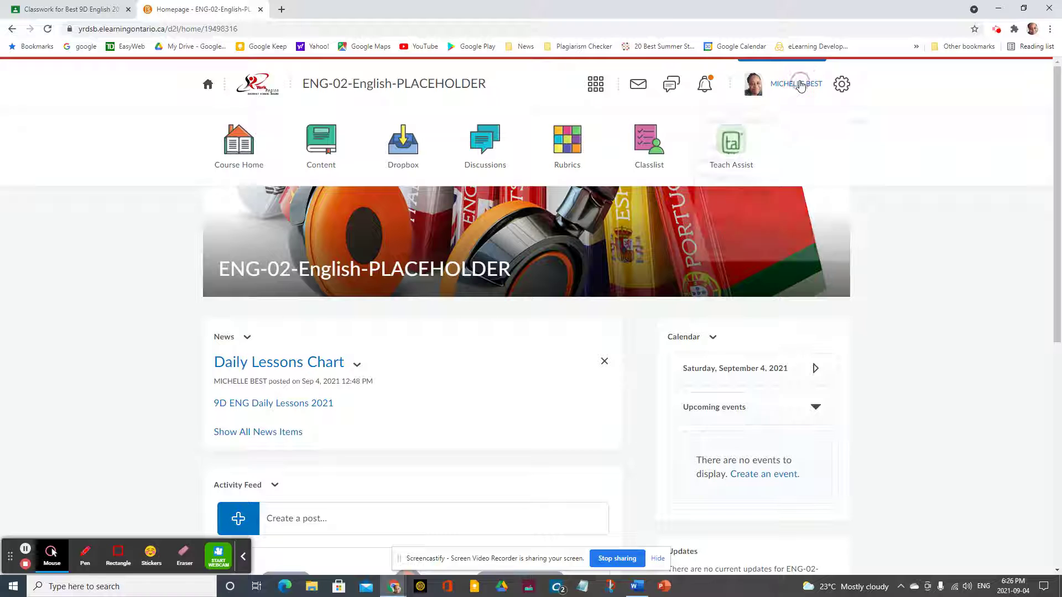
pyautogui.click(755, 127)
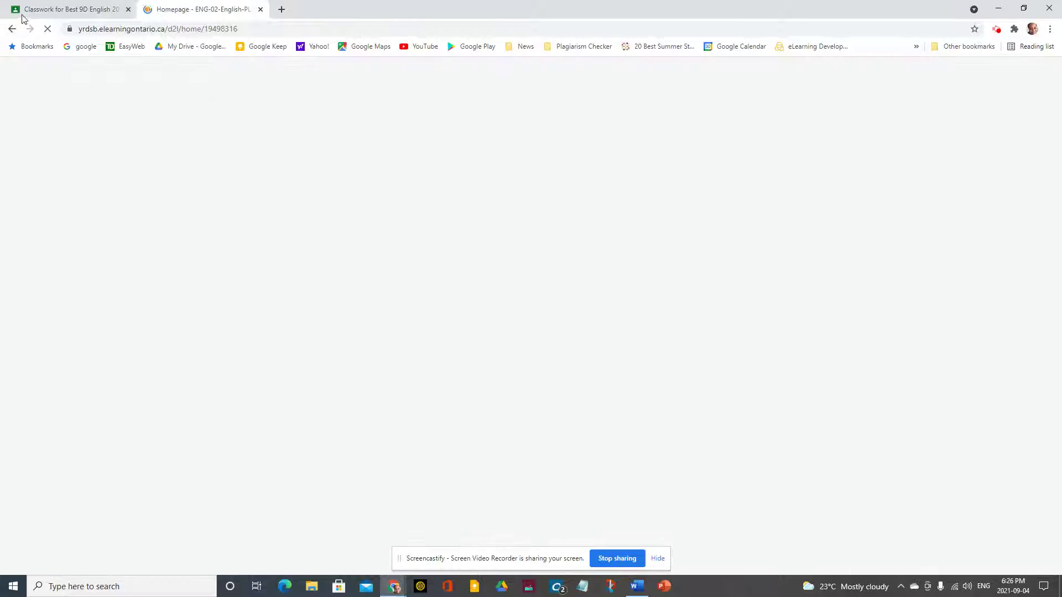
pyautogui.click(47, 10)
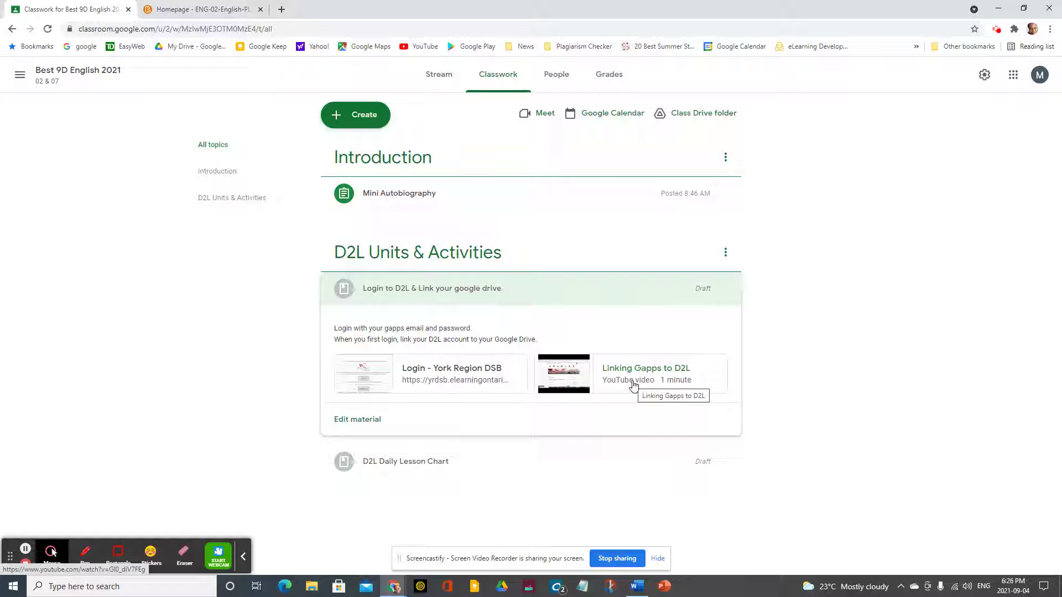
pyautogui.click(203, 15)
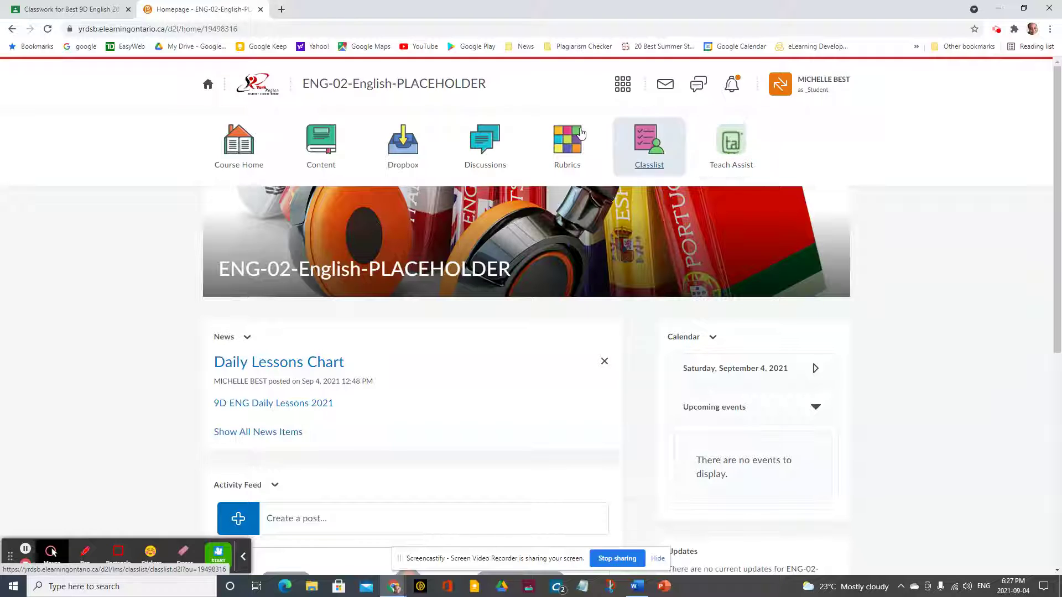
# Step: Go to the course home and open the 9D ENG Daily Lessons 2021 document linked in the news item
pyautogui.click(239, 145)
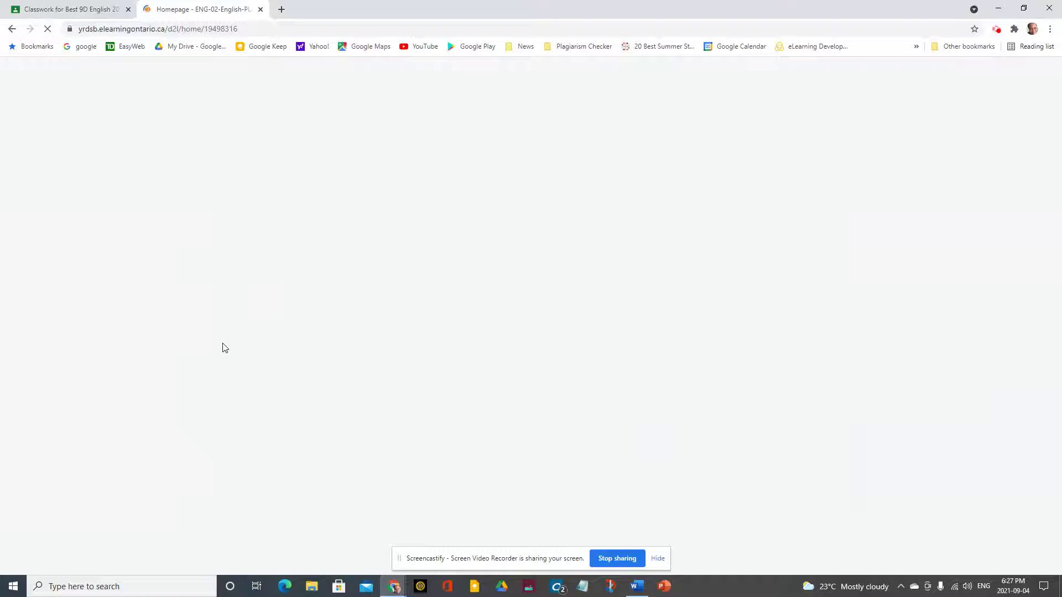
pyautogui.scroll(-2, 232, 360)
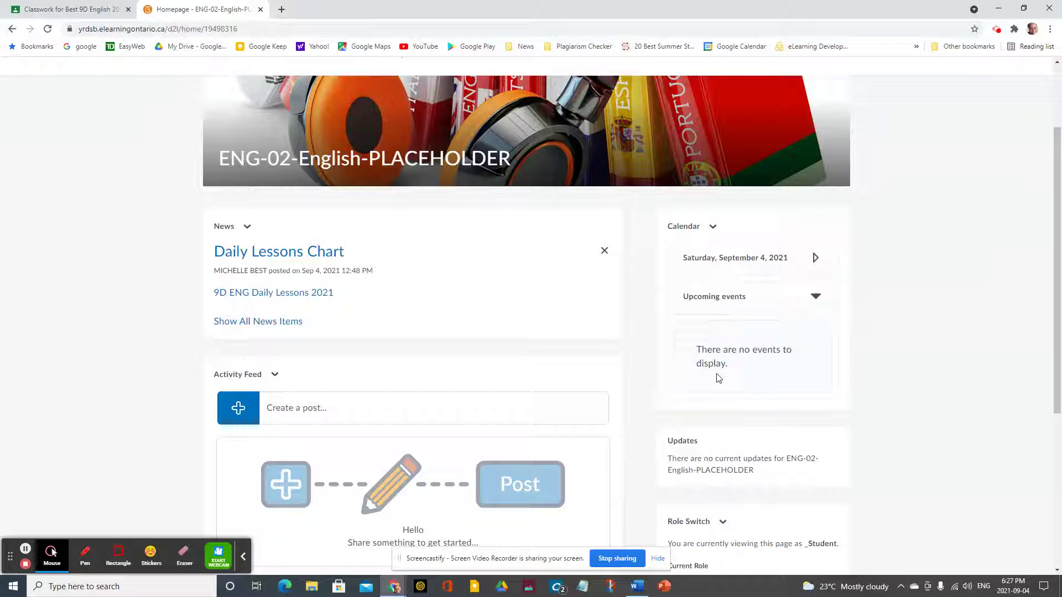
pyautogui.click(276, 294)
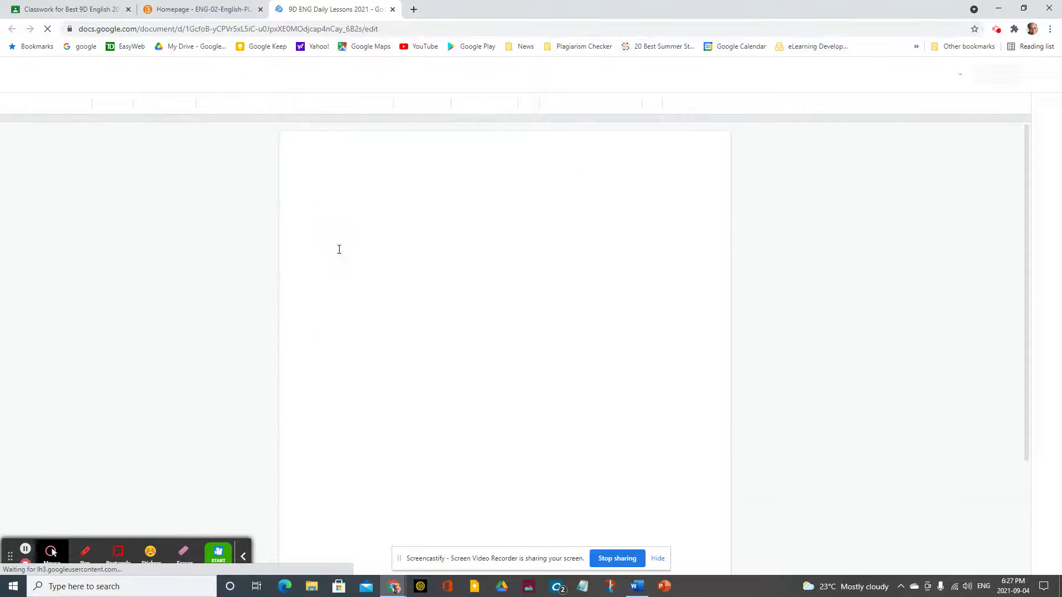
# Step: Expand the D2L Daily Lesson Chart material in Google Classroom to view its attachments, and return to the D2L course
pyautogui.click(91, 10)
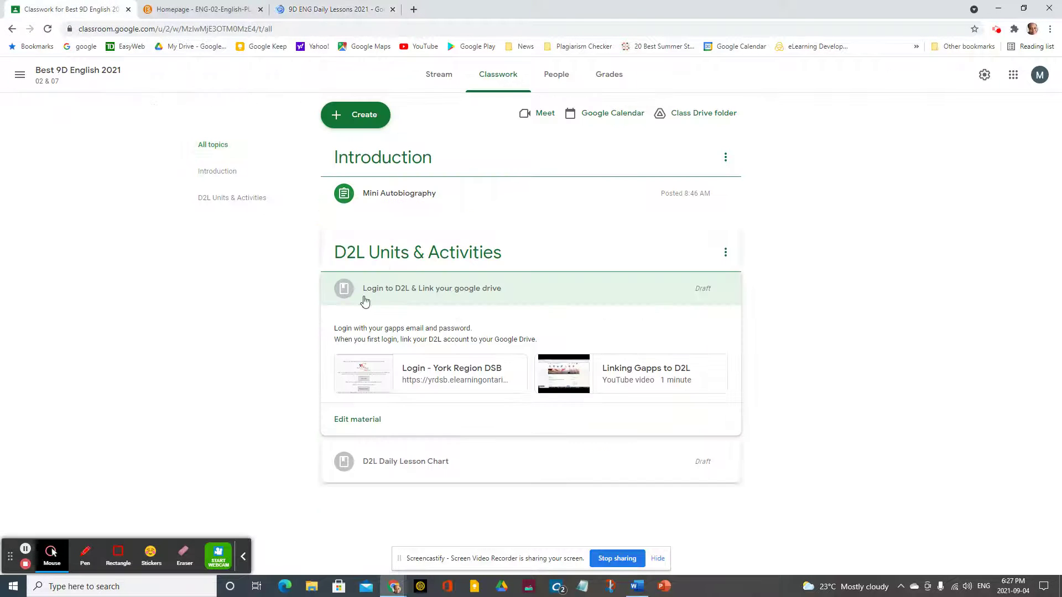
pyautogui.click(385, 459)
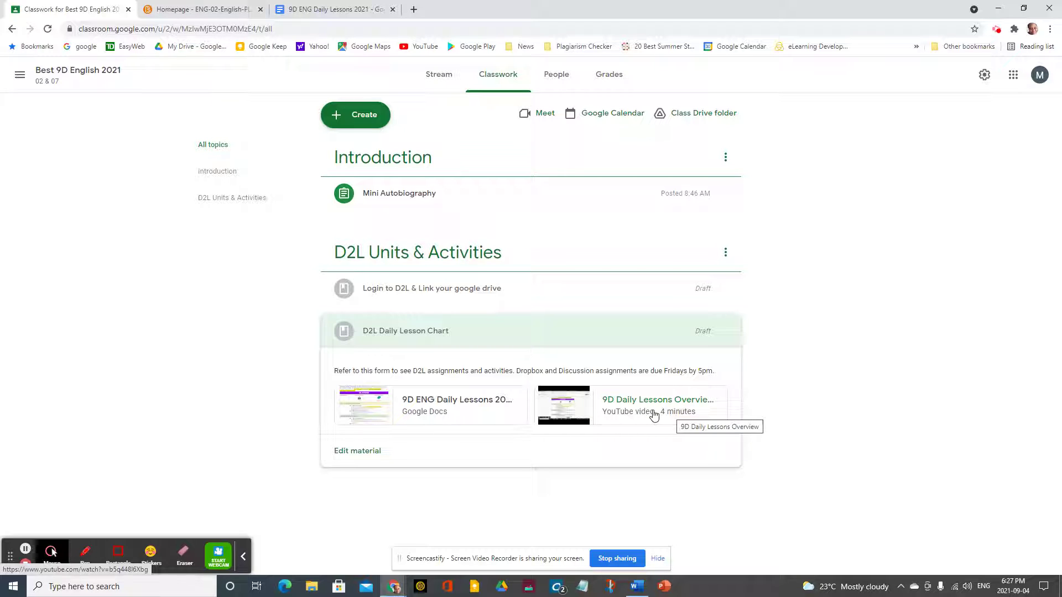
pyautogui.click(203, 10)
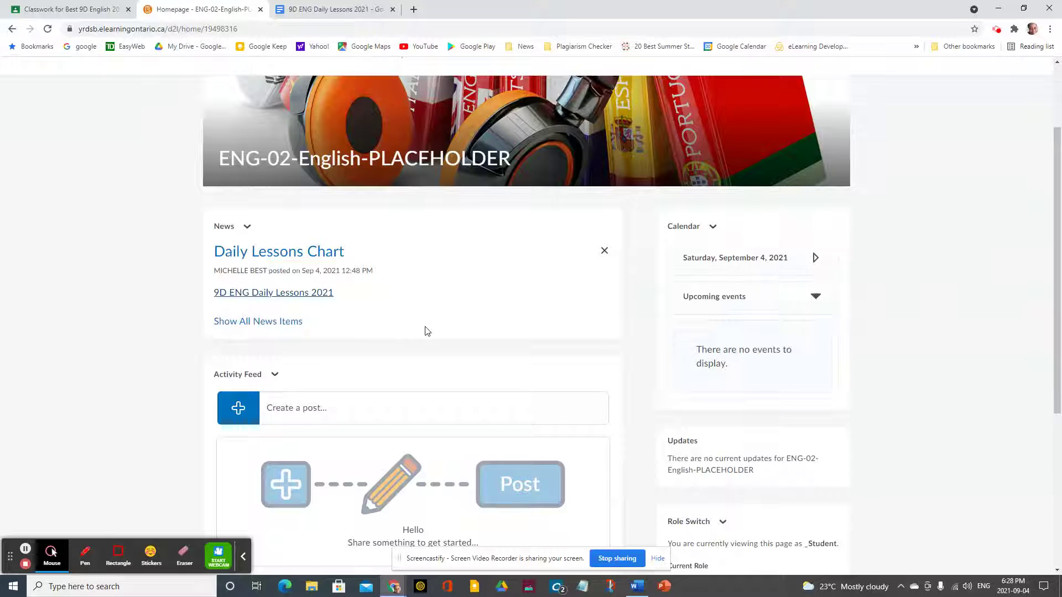
# Step: Look over the course home, and open the Content page of Unit 1, Activity 1: What are my skills?
pyautogui.scroll(-1, 427, 330)
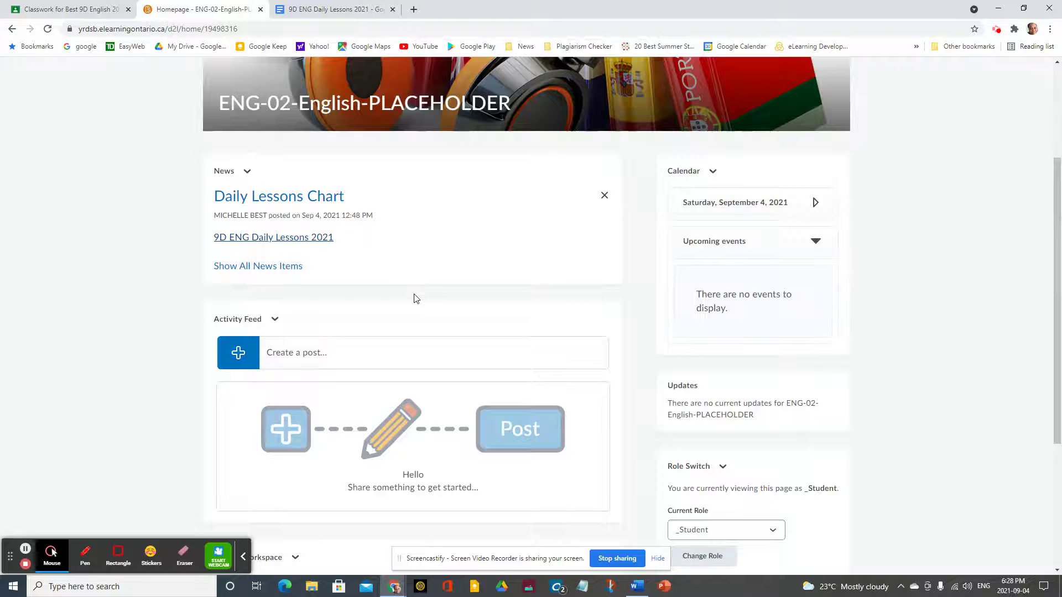
pyautogui.scroll(3, 415, 298)
pyautogui.click(324, 147)
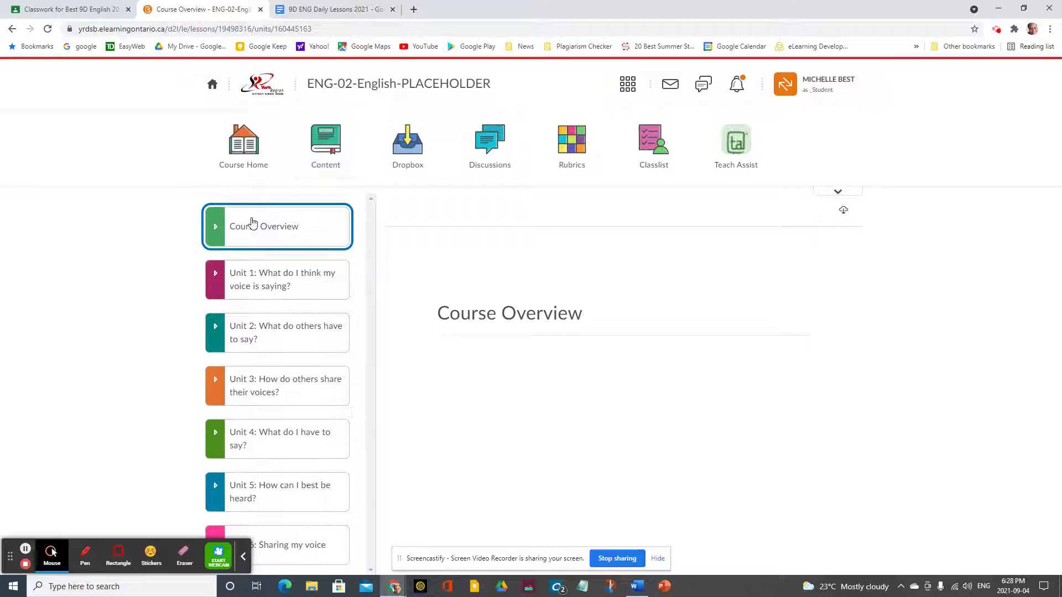
pyautogui.click(280, 285)
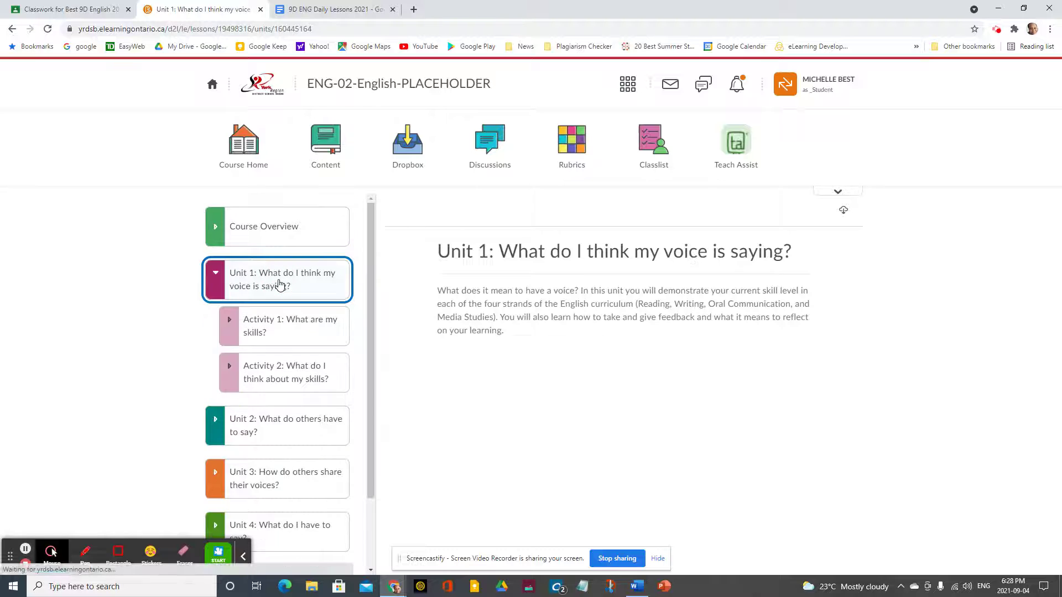
pyautogui.click(295, 342)
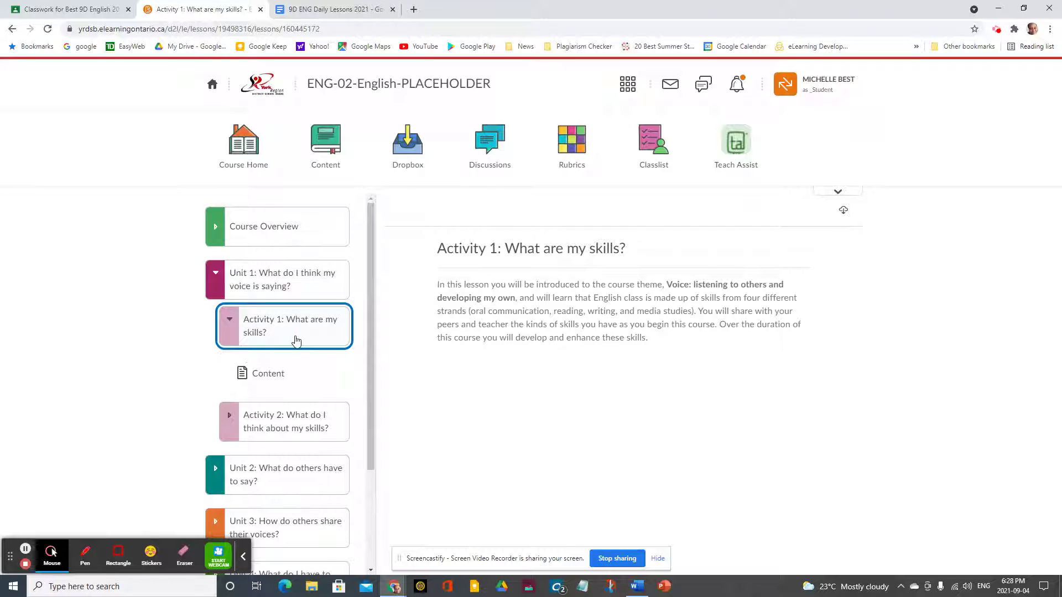
pyautogui.click(293, 383)
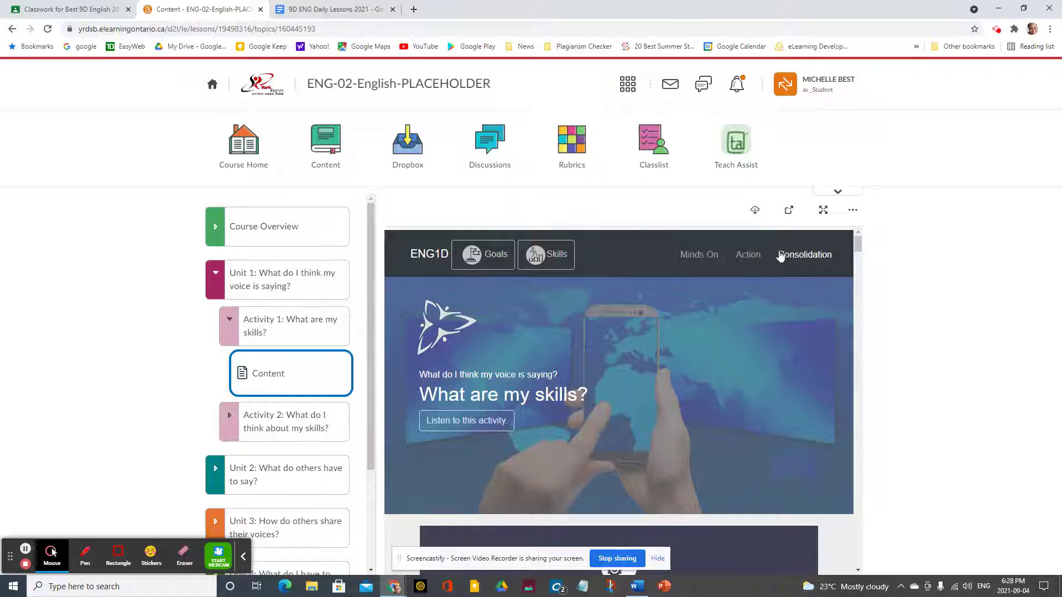
# Step: Examine the activity in full screen, covering the Minds On video, the discussion questions and the Reading Diagnostic submission, and exit full screen
pyautogui.click(823, 213)
pyautogui.scroll(-2, 685, 271)
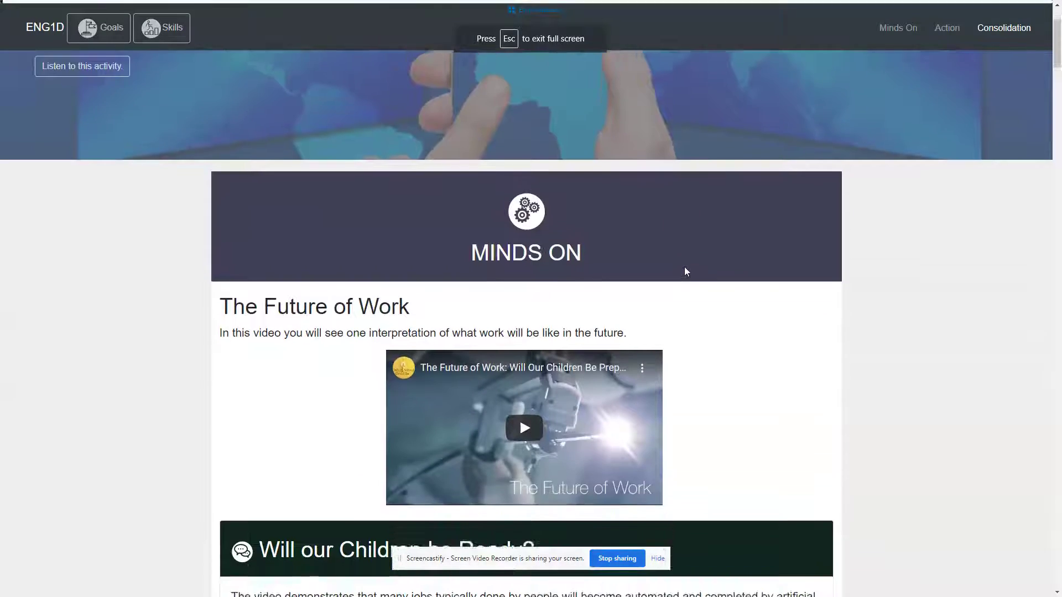
pyautogui.scroll(-4, 685, 271)
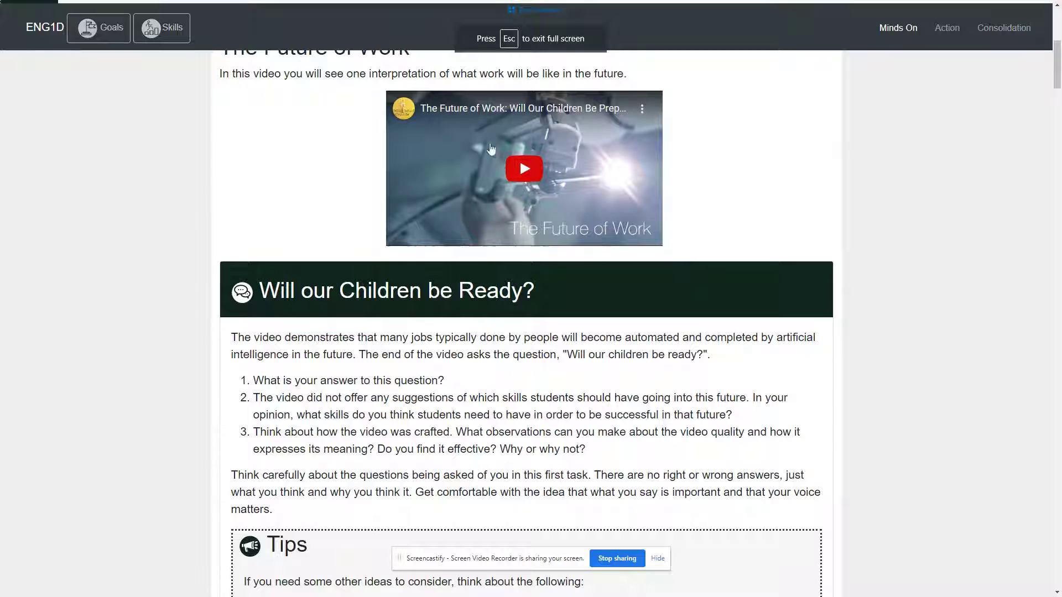
pyautogui.scroll(-3, 494, 166)
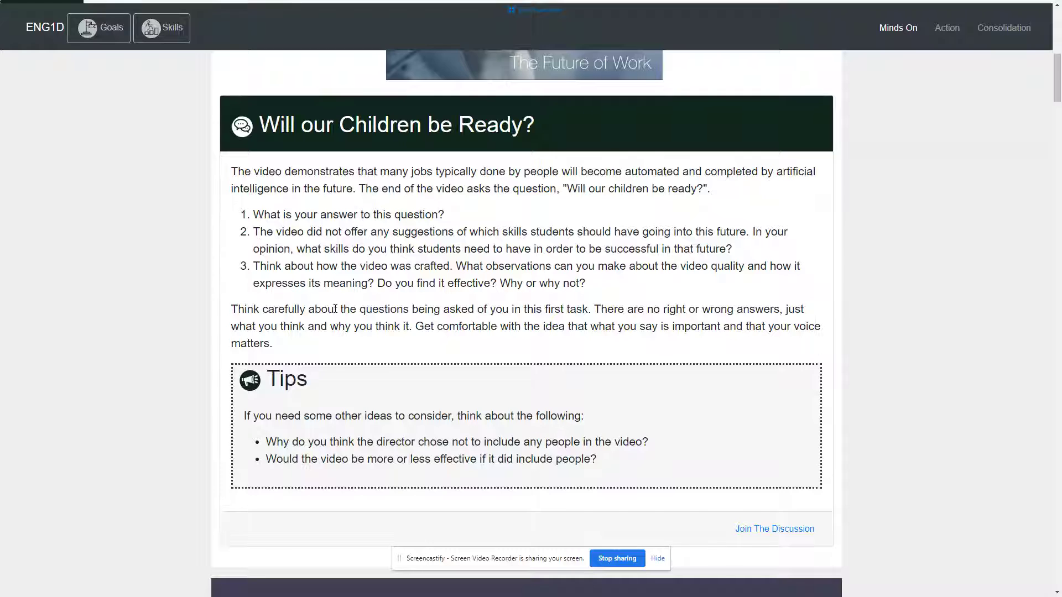
pyautogui.scroll(-2, 398, 306)
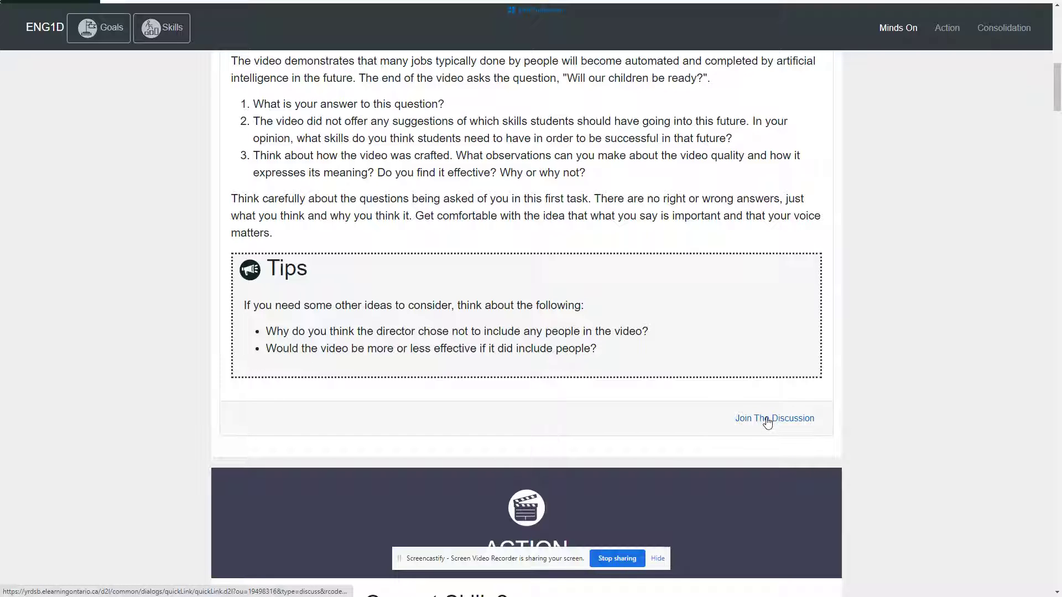
pyautogui.scroll(-2, 765, 422)
pyautogui.scroll(-18, 766, 422)
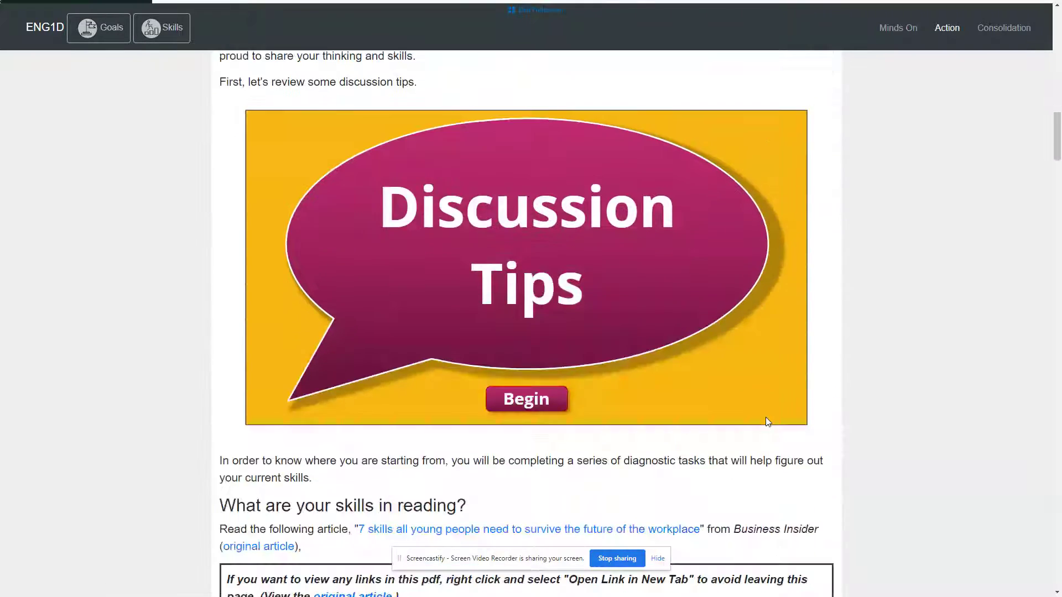
pyautogui.scroll(-4, 768, 423)
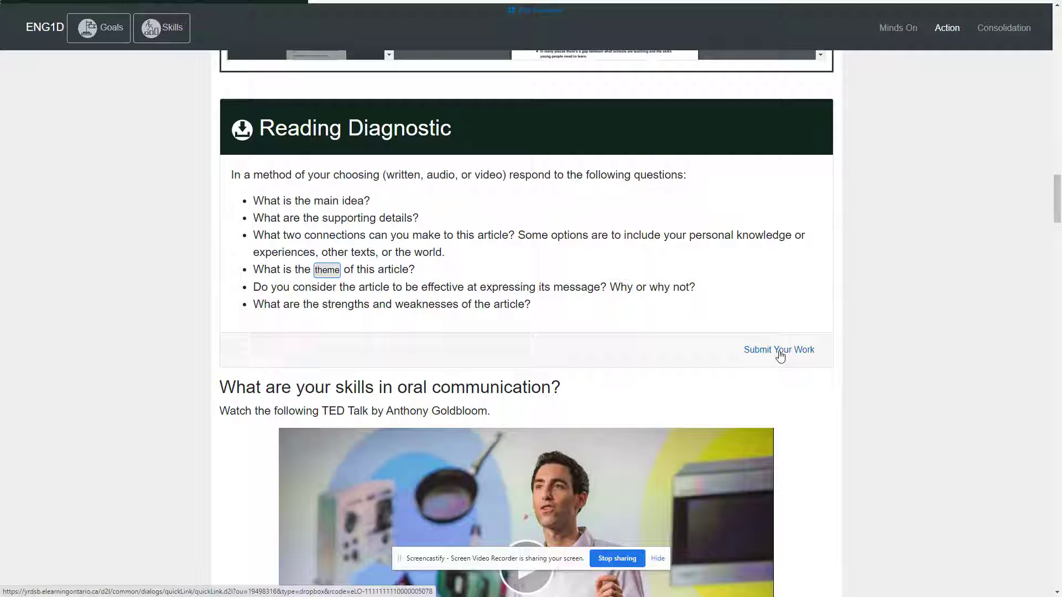
pyautogui.scroll(1, 780, 356)
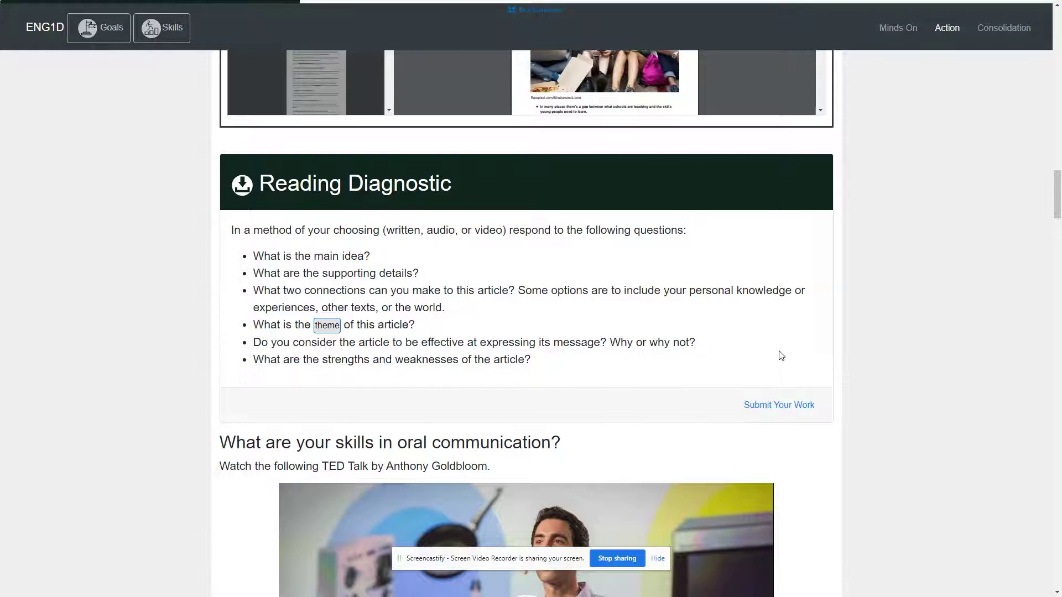
pyautogui.scroll(1, 781, 356)
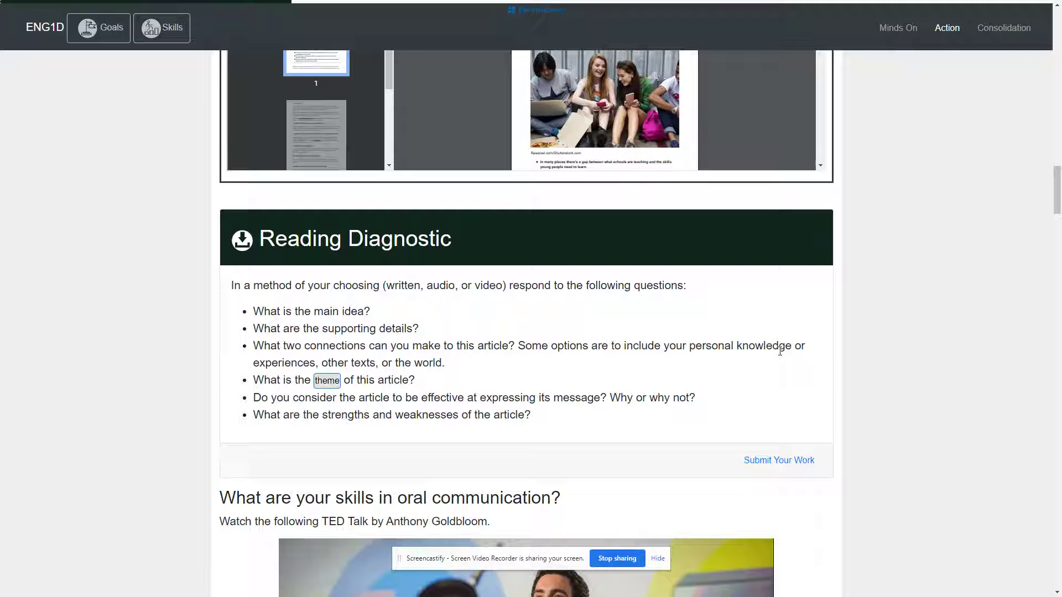
pyautogui.scroll(20, 780, 351)
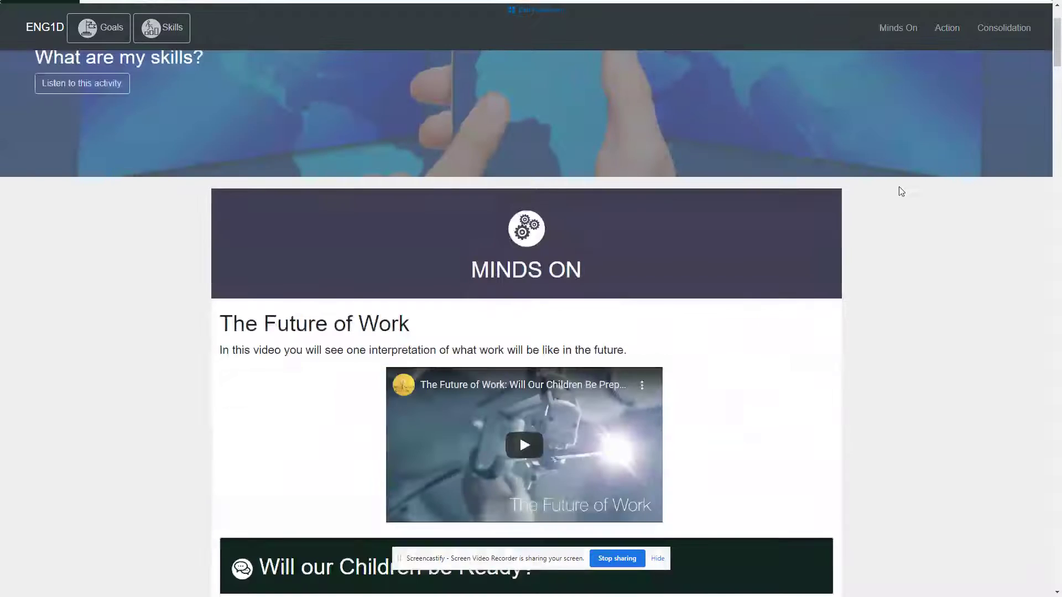
pyautogui.press('Escape')
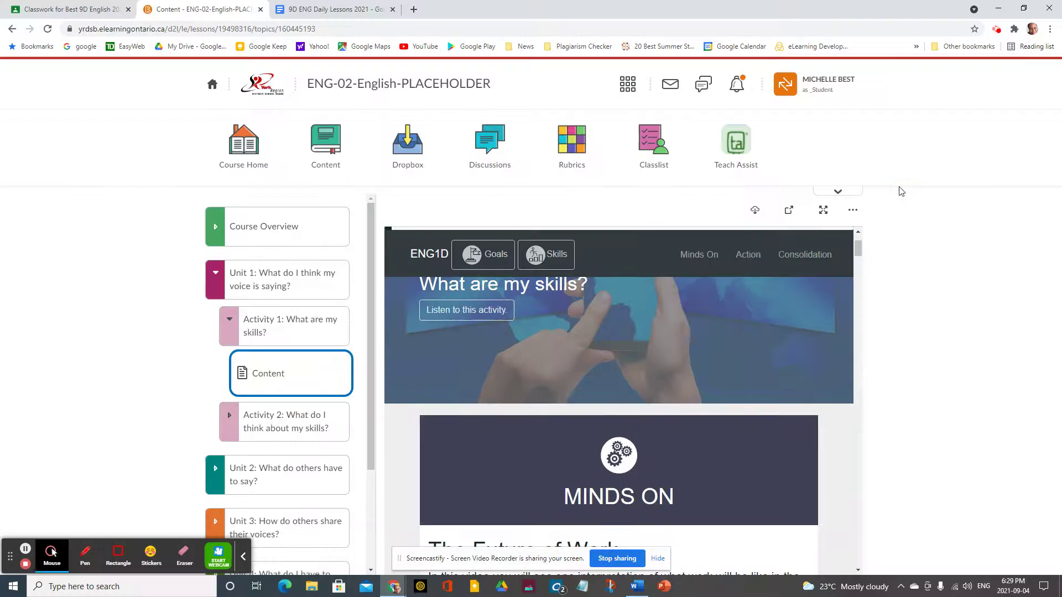
# Step: Review the course's Dropbox folders and open the Unit 1 folder "What are my skills?: Reflection #1"
pyautogui.click(410, 166)
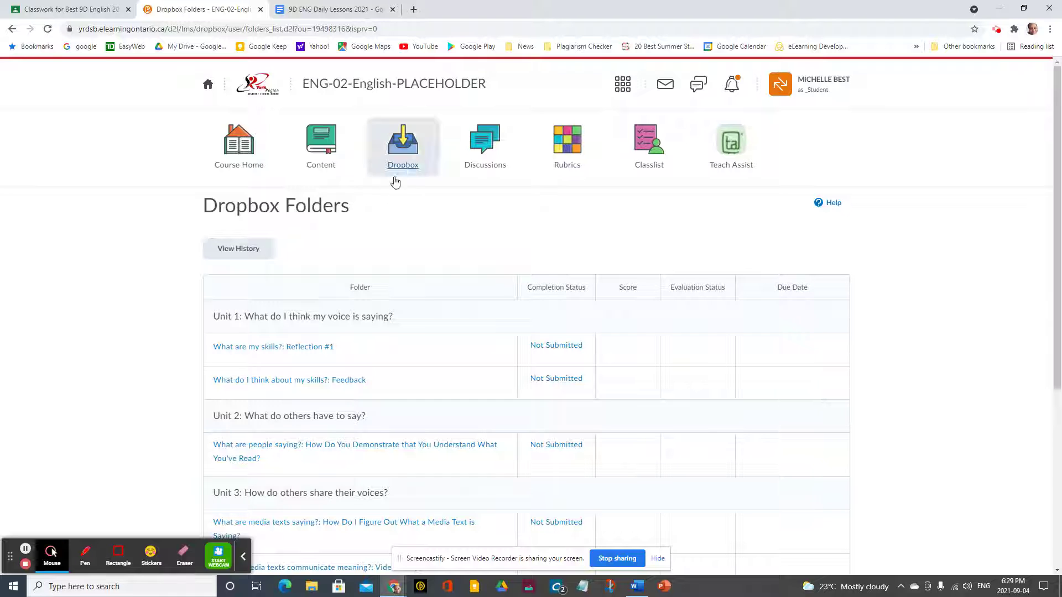
pyautogui.scroll(-5, 437, 326)
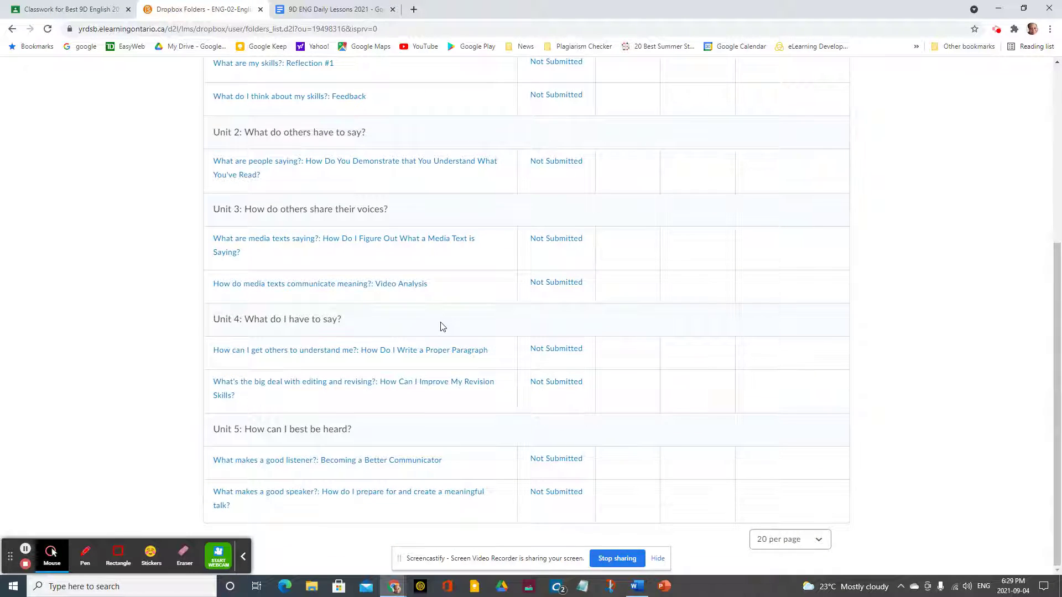
pyautogui.scroll(5, 442, 327)
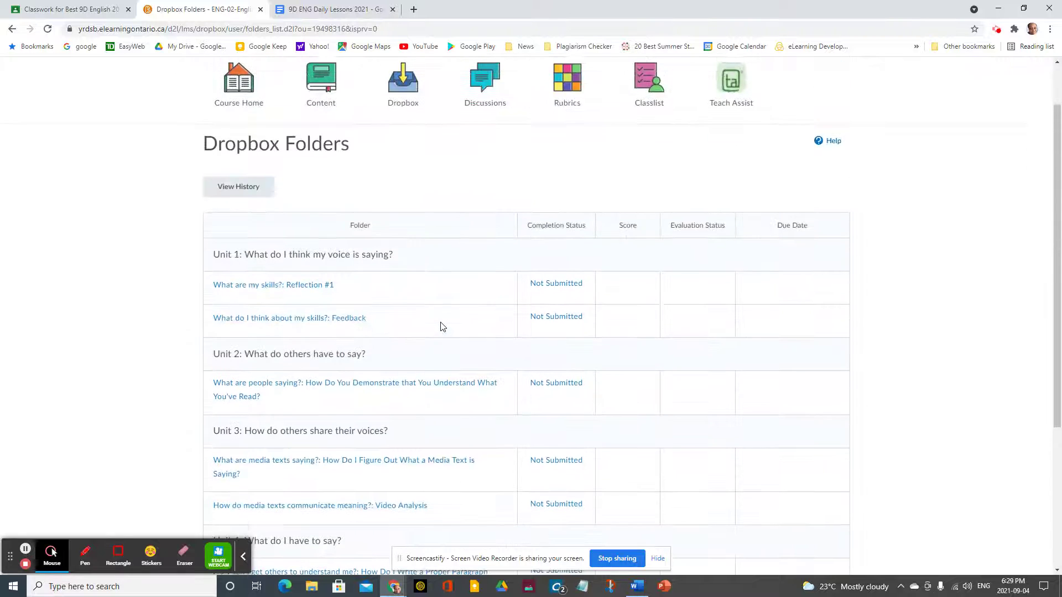
pyautogui.click(321, 349)
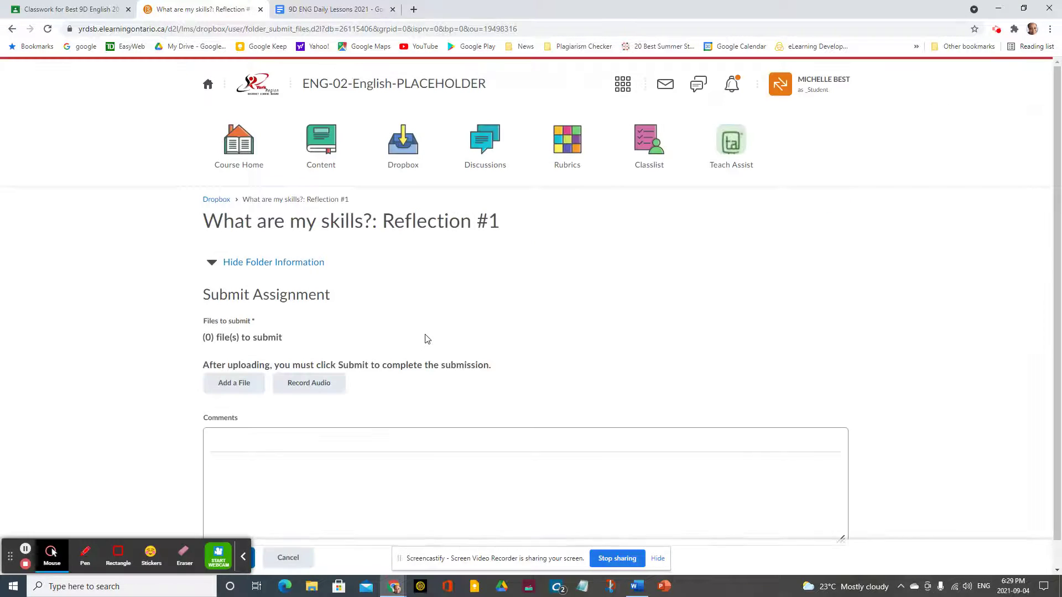
# Step: Examine the sources available for adding a file to the Reflection #1 submission, including Google Drive, and close without choosing one
pyautogui.scroll(-1, 425, 329)
pyautogui.click(237, 356)
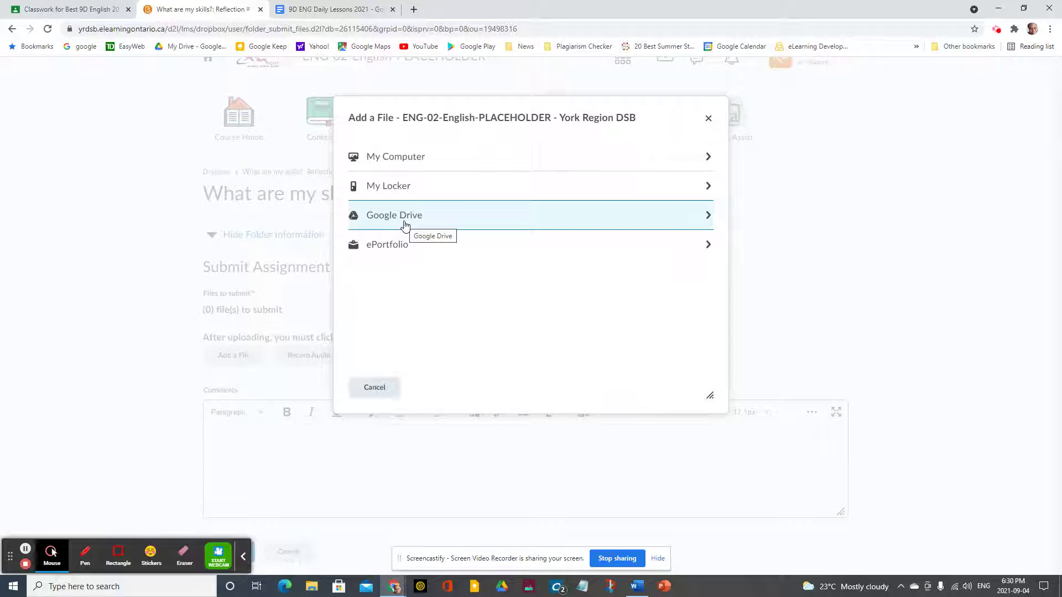
pyautogui.click(708, 118)
# Step: Enter "Do not use this box" as the comment on the Reflection #1 submission
pyautogui.click(350, 452)
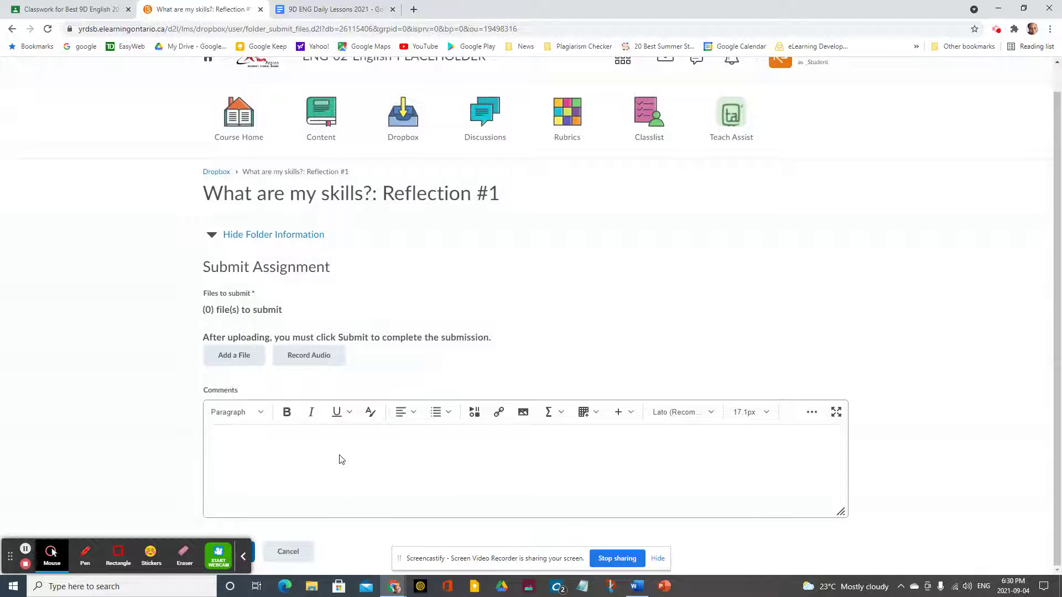
pyautogui.write('Do not use this box')
# Step: Leave the Reflection #1 submission unsaved and open the Unit 1 discussion topic "What are my skills?: Will our Children be Ready?"
pyautogui.click(483, 123)
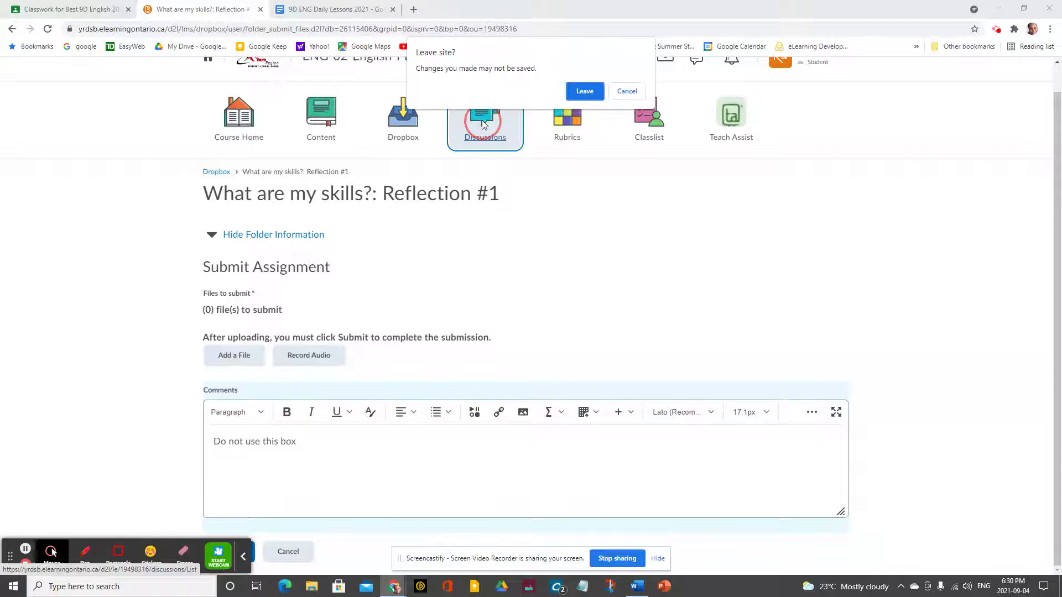
pyautogui.click(597, 93)
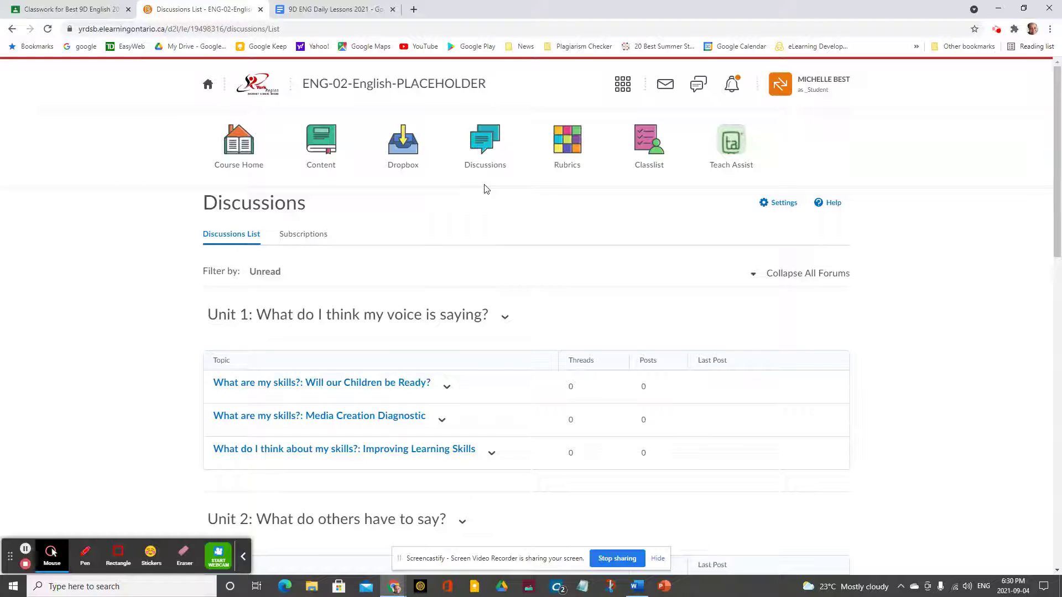
pyautogui.scroll(-6, 450, 254)
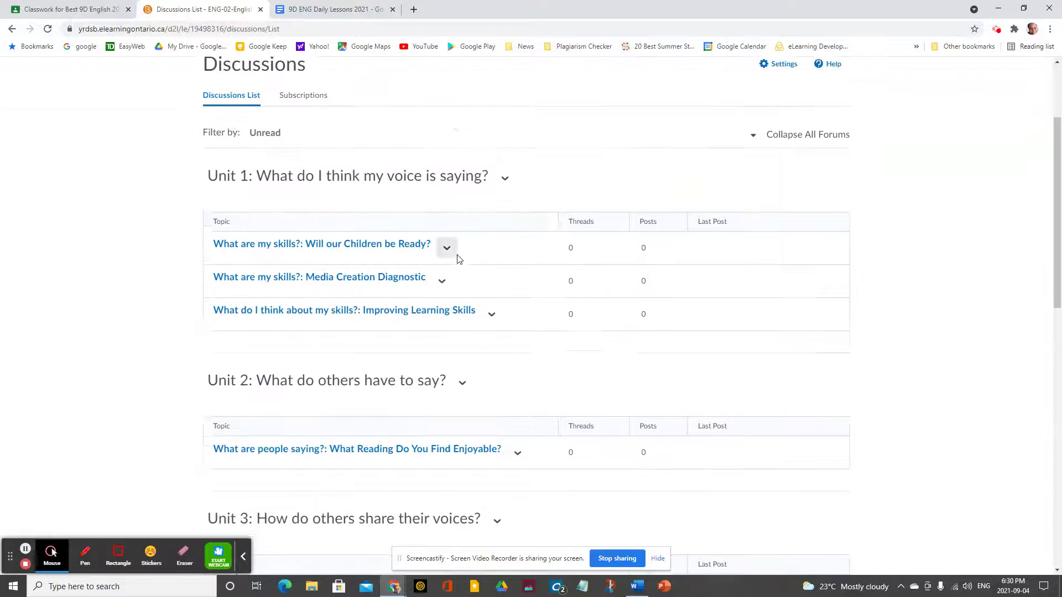
pyautogui.scroll(-3, 422, 230)
pyautogui.scroll(5, 422, 230)
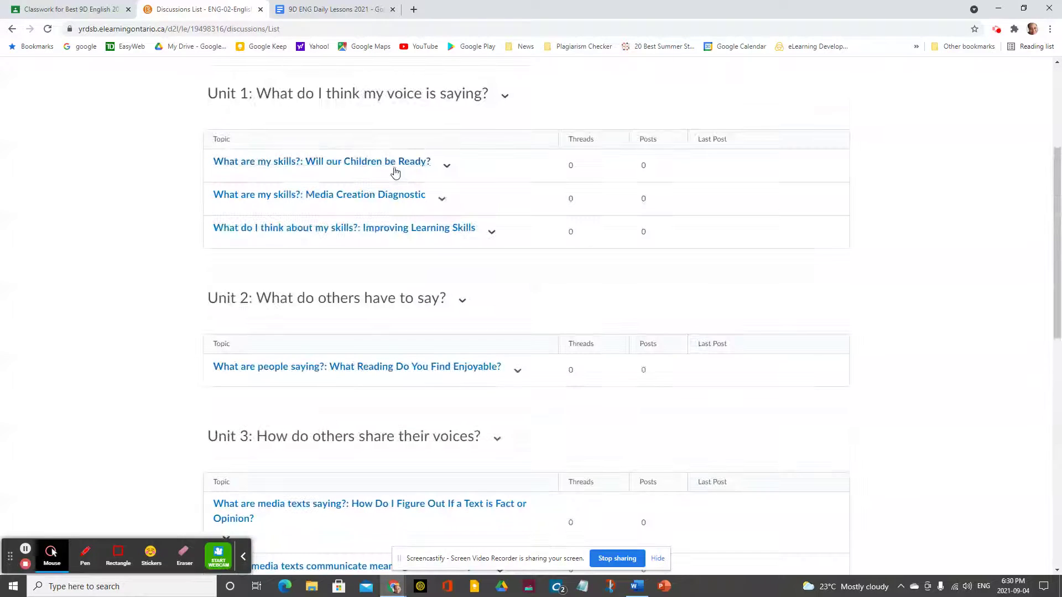
pyautogui.click(394, 163)
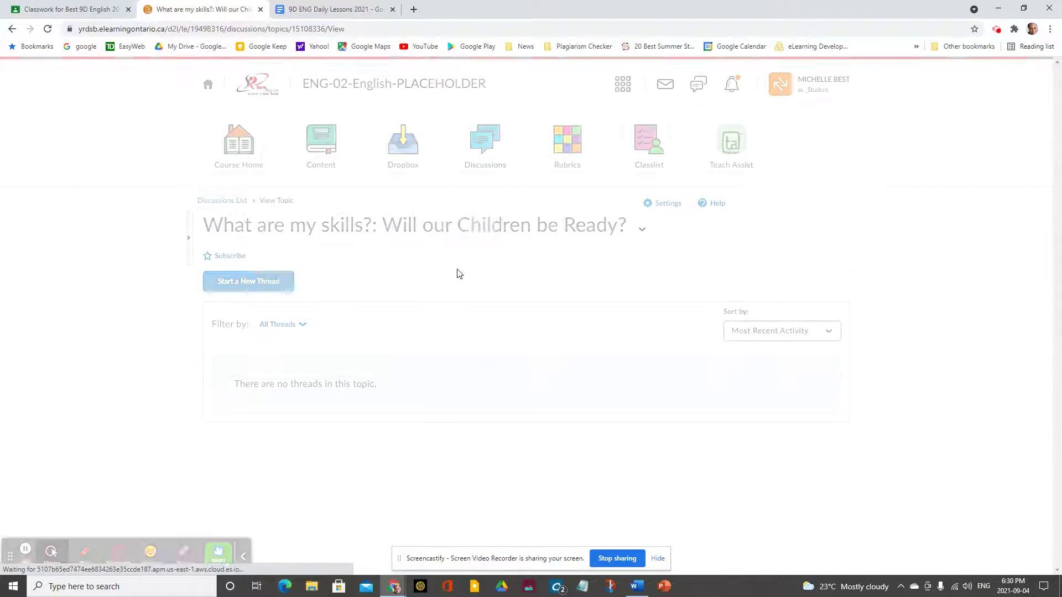
# Step: Start a new thread in the discussion topic with the subject "My skills"
pyautogui.click(260, 282)
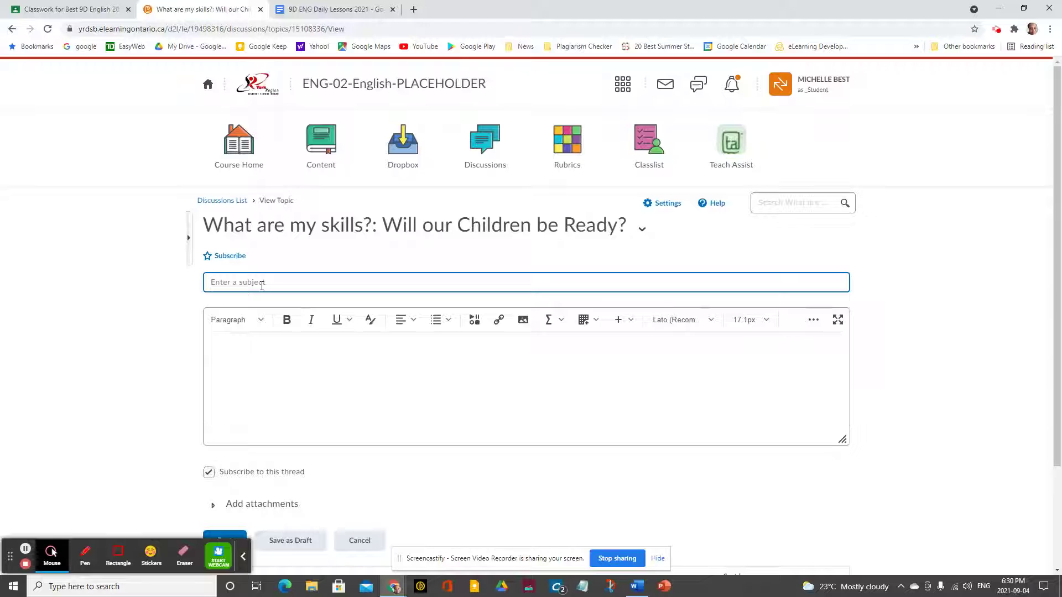
pyautogui.write('Wi')
pyautogui.press('BackSpace')
pyautogui.press('BackSpace')
pyautogui.press('BackSpace')
pyautogui.write('m')
pyautogui.press('BackSpace')
pyautogui.write('My')
pyautogui.write(' sil')
pyautogui.write('kills')
pyautogui.click(262, 382)
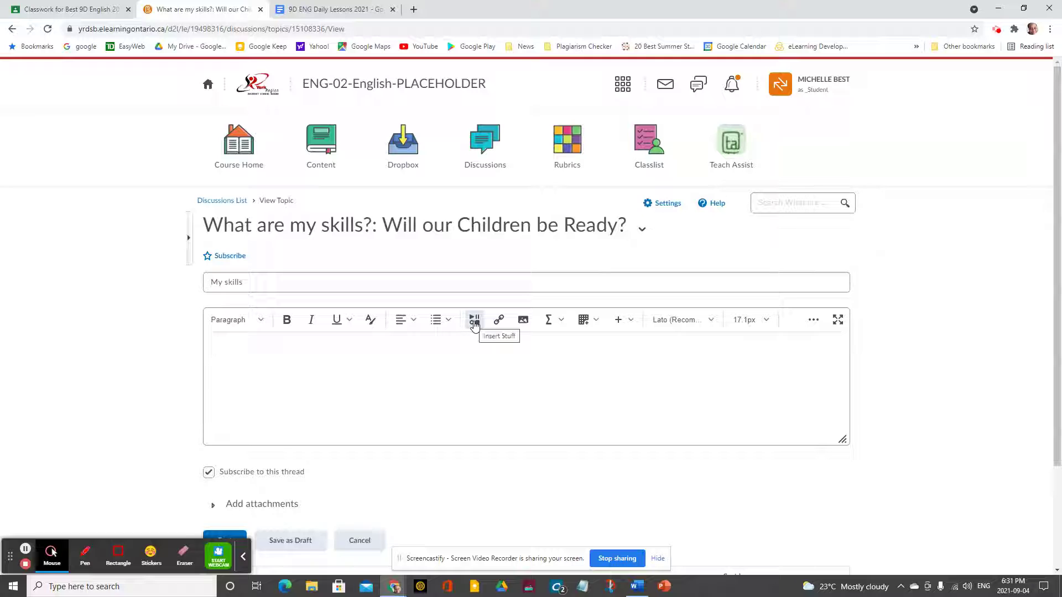
# Step: Examine the Insert Stuff options and the URL quicklink form for the post, and cancel the thread without inserting or posting anything
pyautogui.click(474, 321)
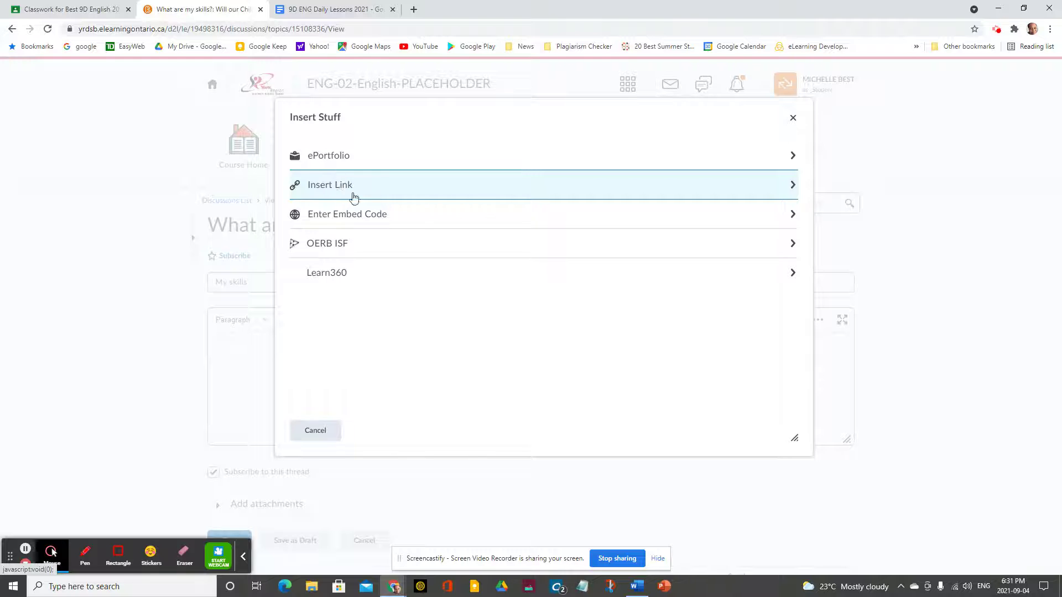
pyautogui.click(325, 428)
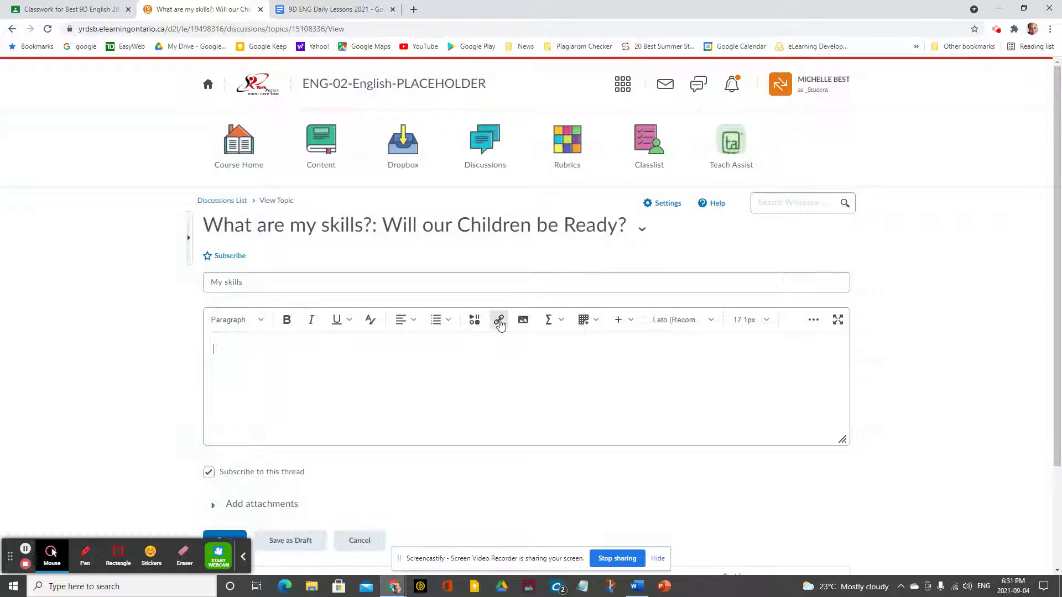
pyautogui.click(499, 321)
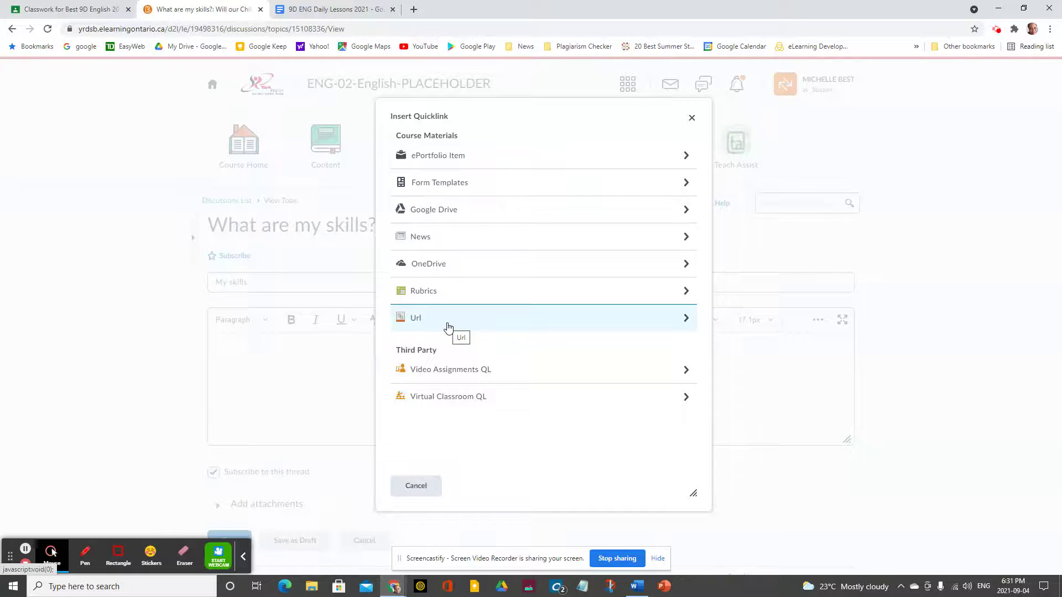
pyautogui.click(448, 326)
pyautogui.click(413, 183)
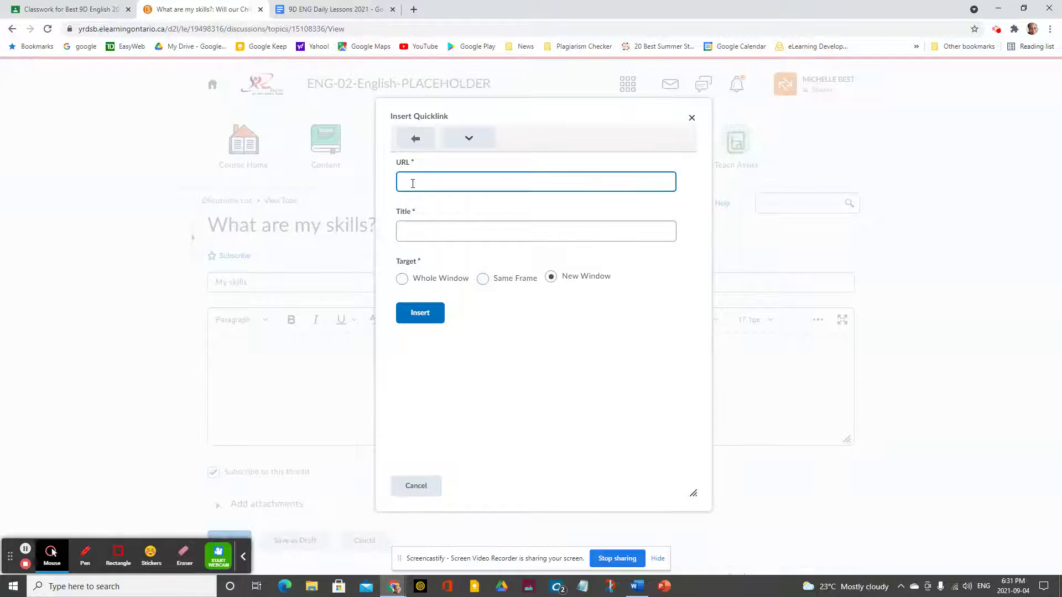
pyautogui.click(430, 235)
pyautogui.click(429, 235)
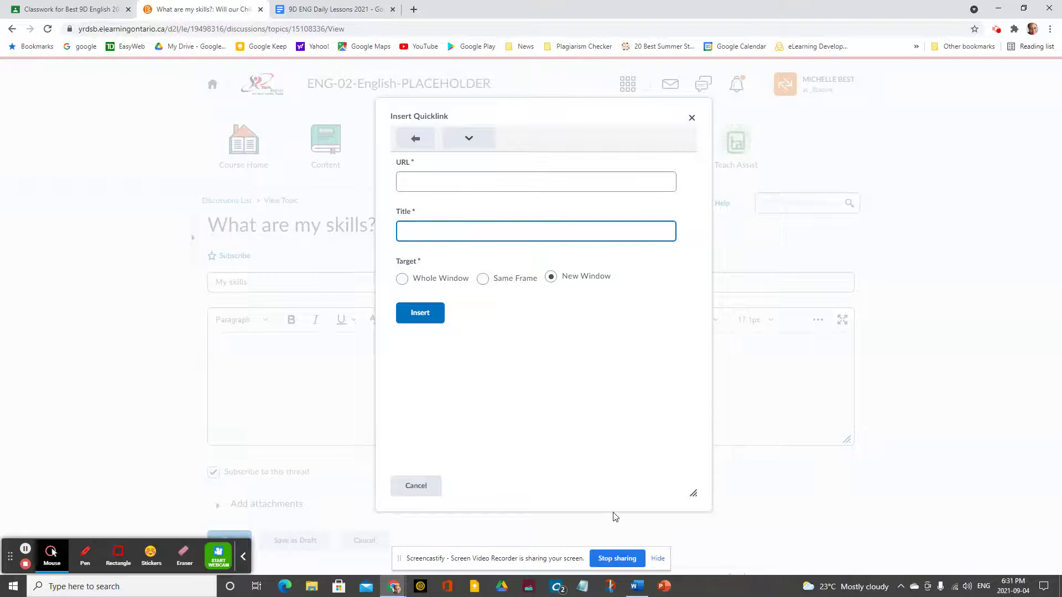
pyautogui.click(416, 486)
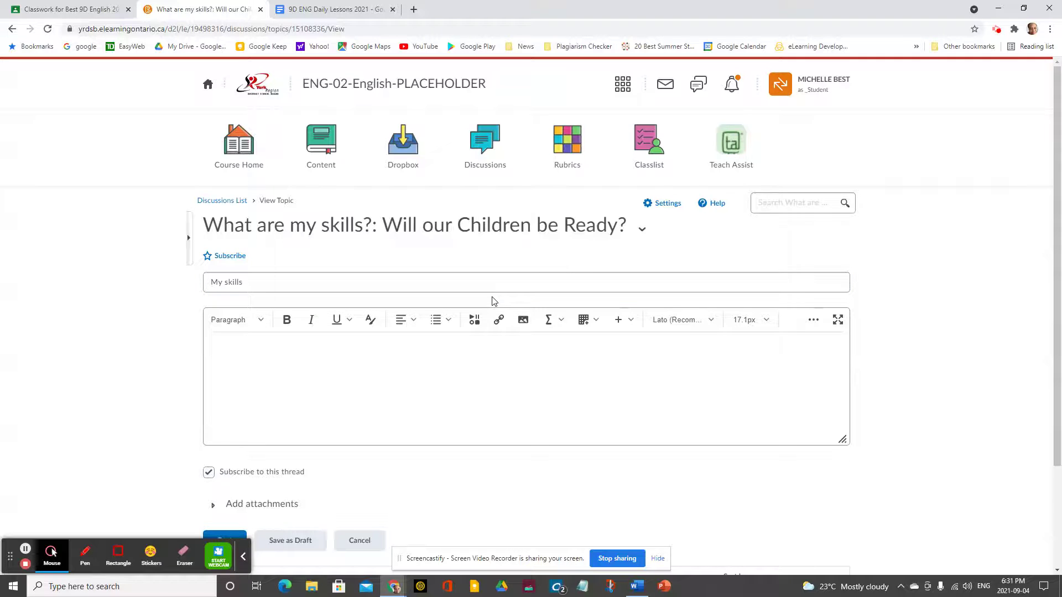
pyautogui.scroll(-3, 494, 301)
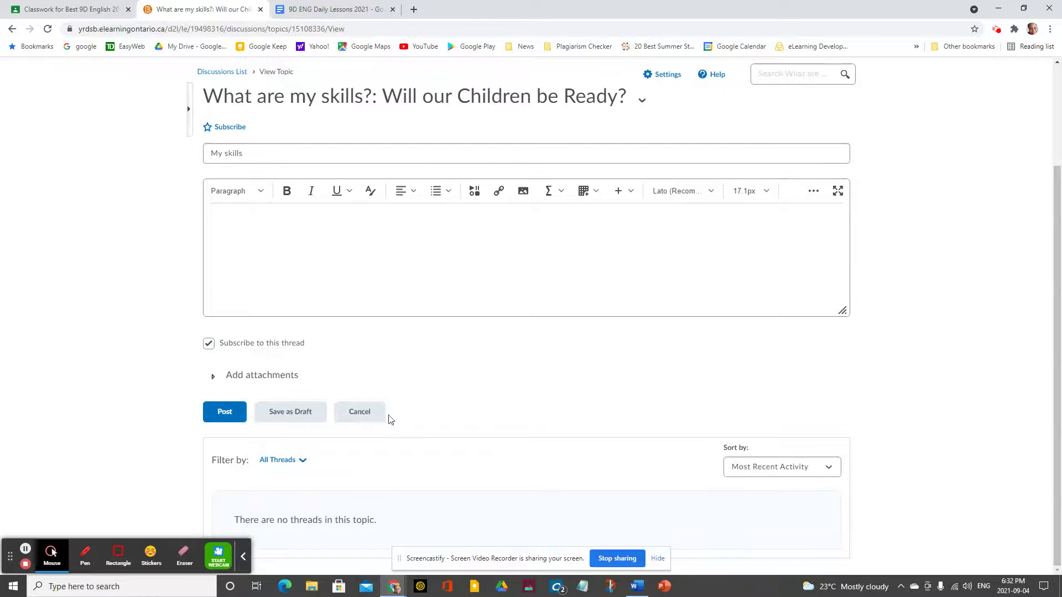
pyautogui.click(363, 419)
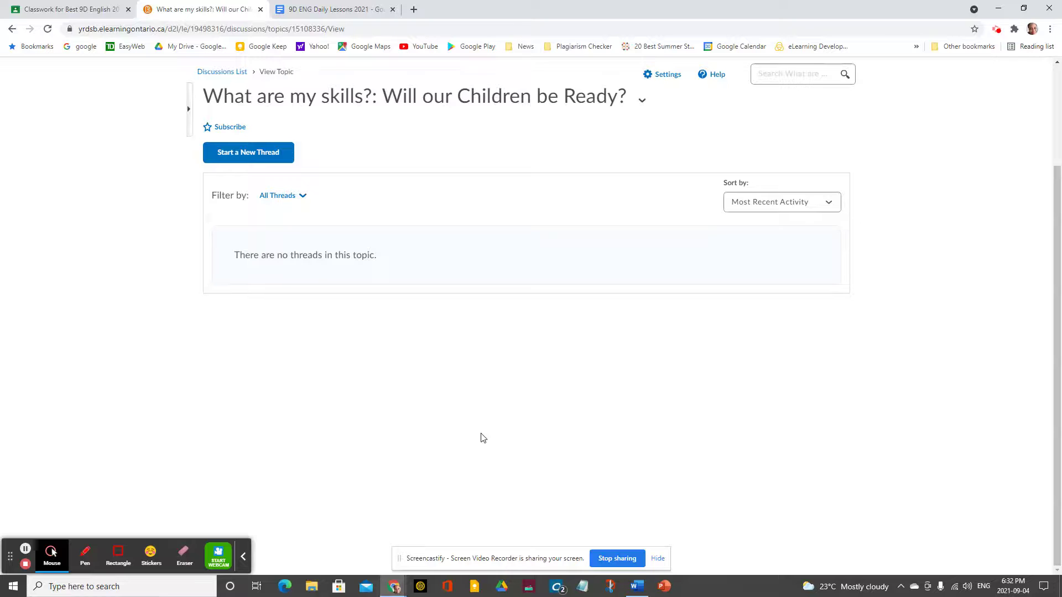
# Step: View the course's list of rubrics and return to the course homepage
pyautogui.scroll(3, 539, 360)
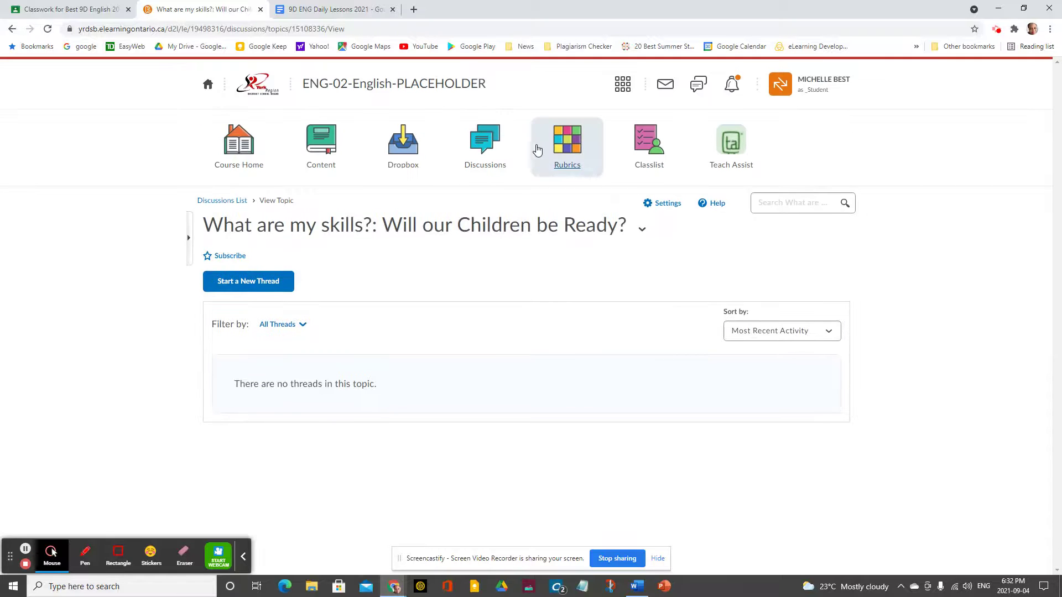
pyautogui.click(575, 150)
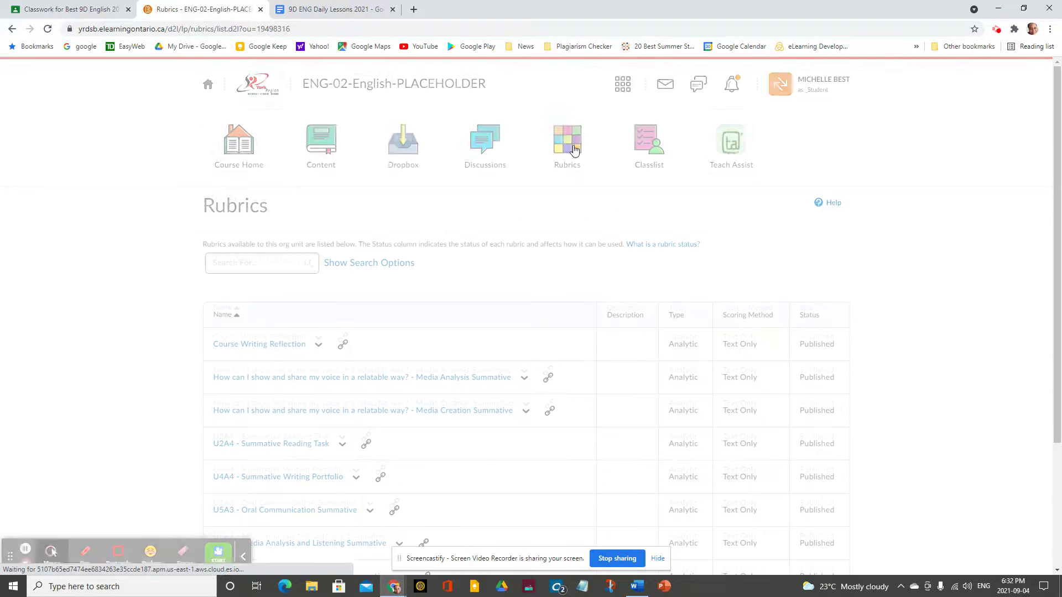
pyautogui.click(12, 29)
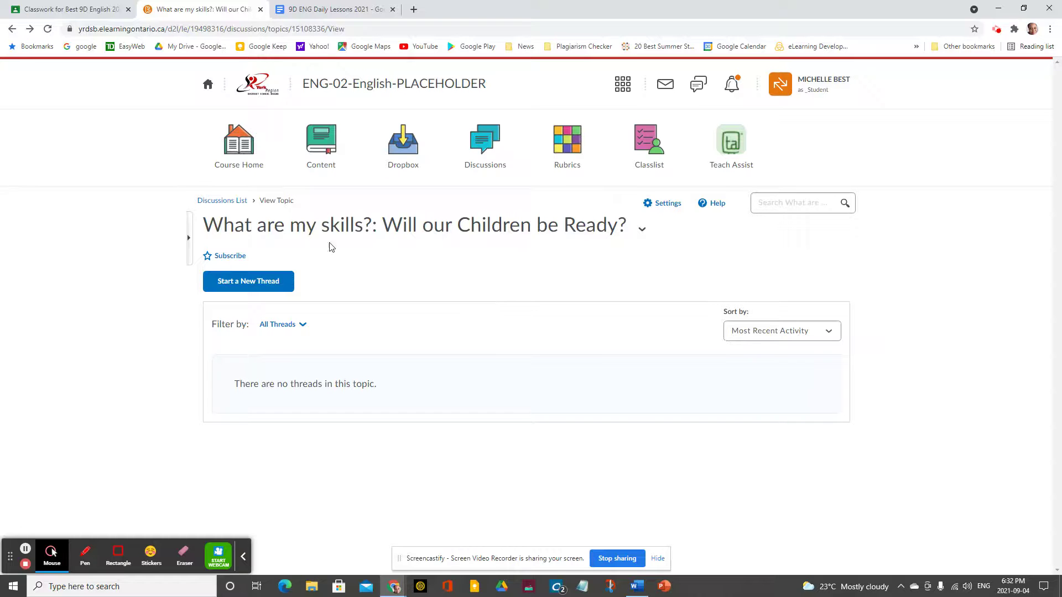
pyautogui.click(234, 165)
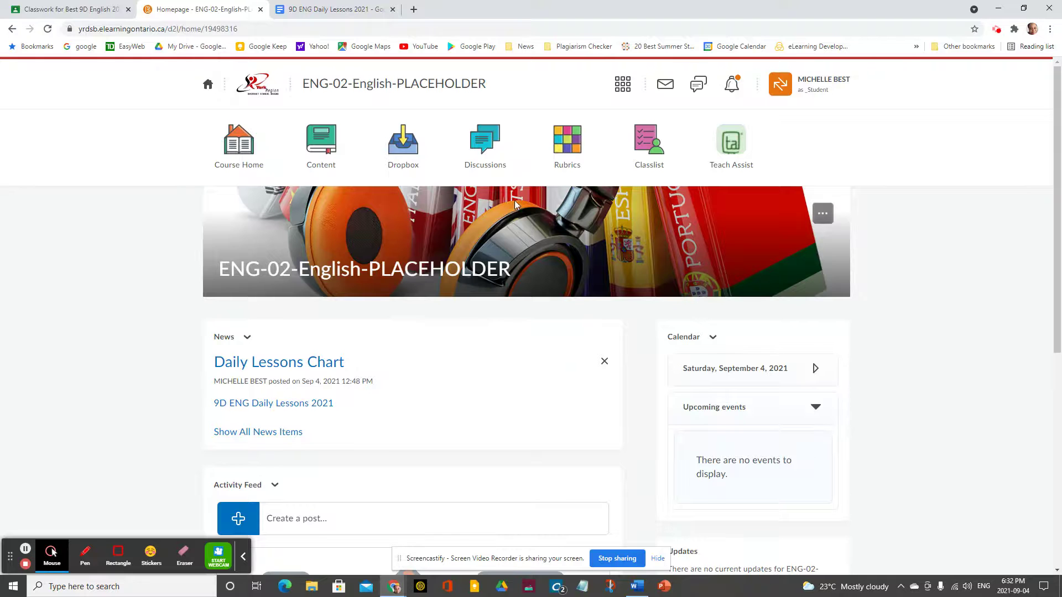
# Step: Look through the course's class list and return to the course homepage
pyautogui.click(649, 153)
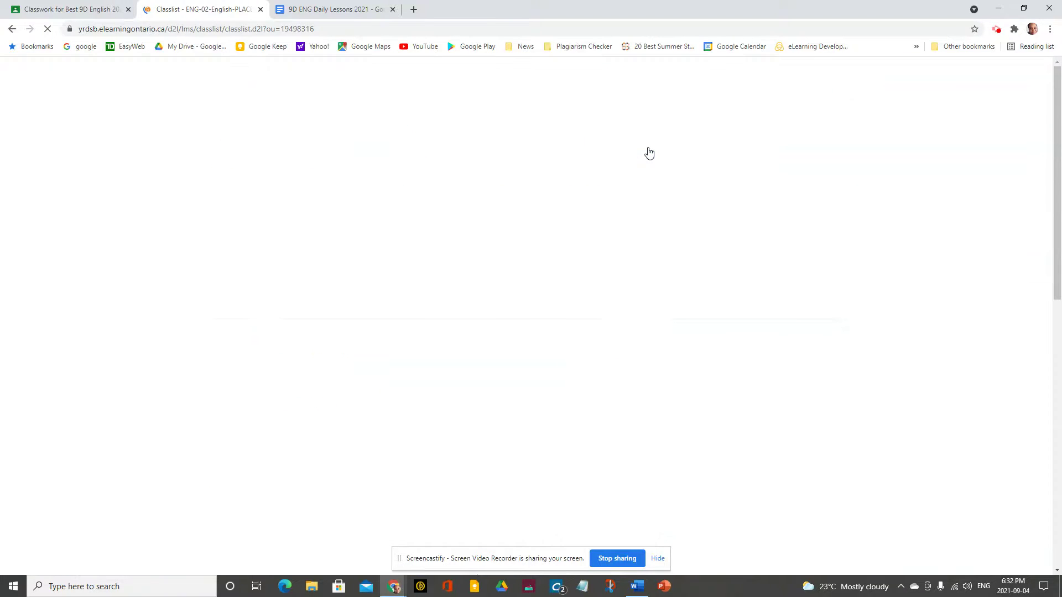
pyautogui.scroll(-1, 584, 323)
pyautogui.scroll(-15, 584, 323)
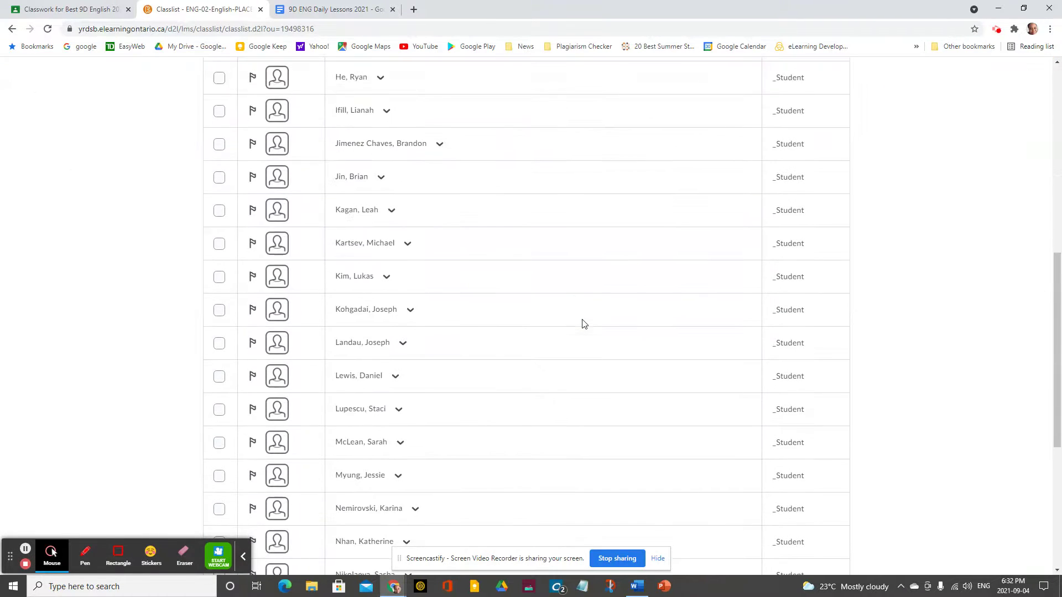
pyautogui.scroll(15, 581, 323)
pyautogui.click(252, 158)
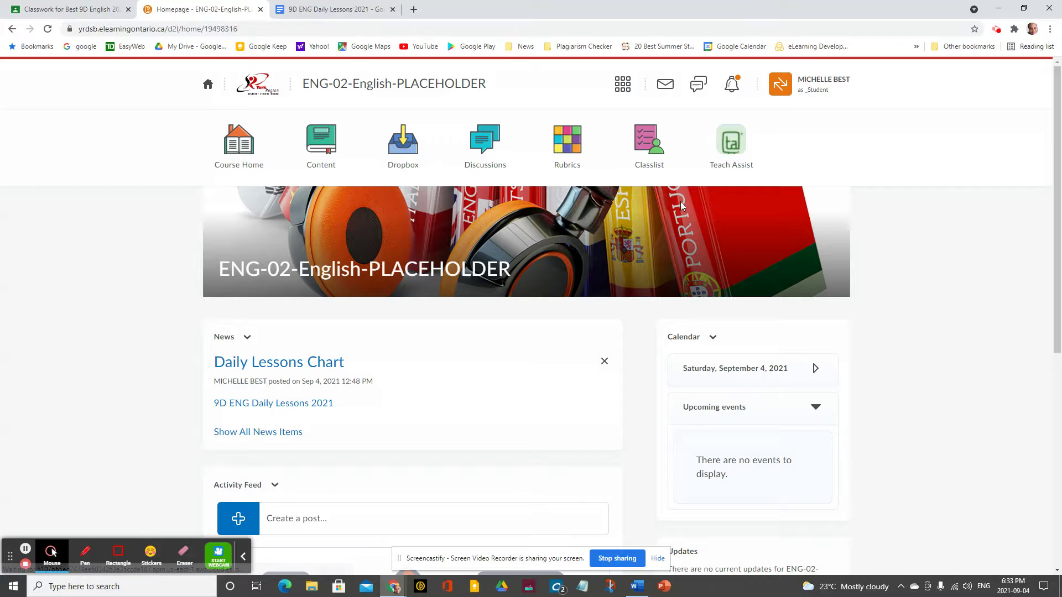
# Step: View the Teach Assist login page opened from the course, and switch back to the course homepage
pyautogui.click(731, 143)
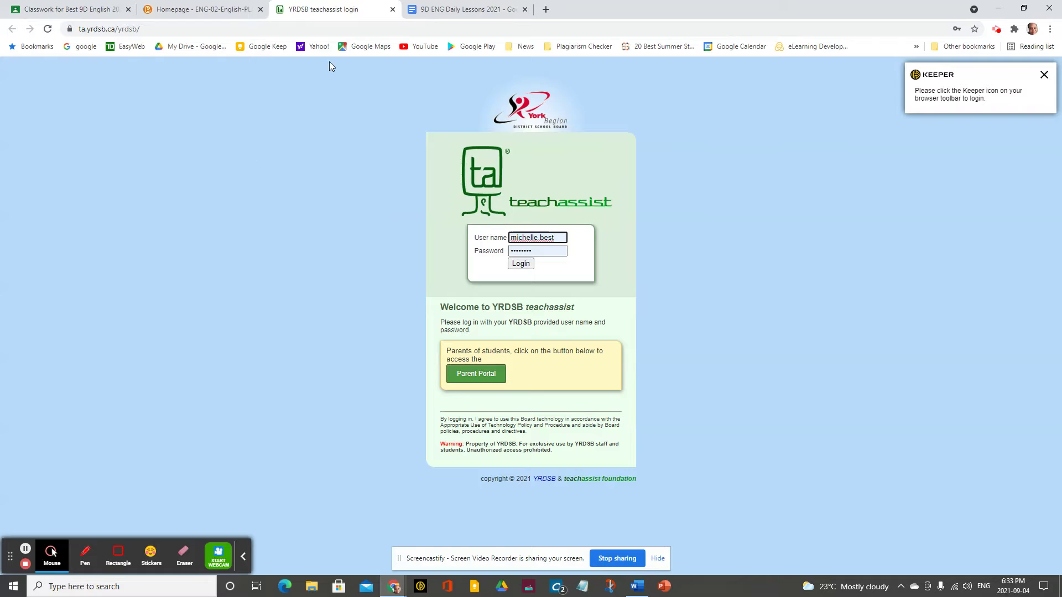
pyautogui.click(205, 11)
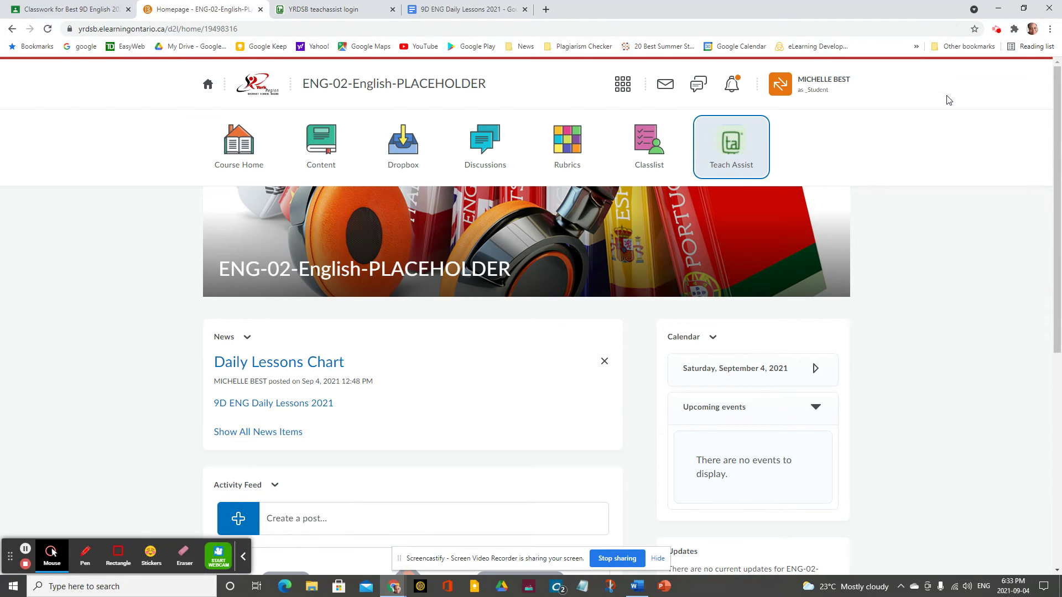
pyautogui.click(994, 31)
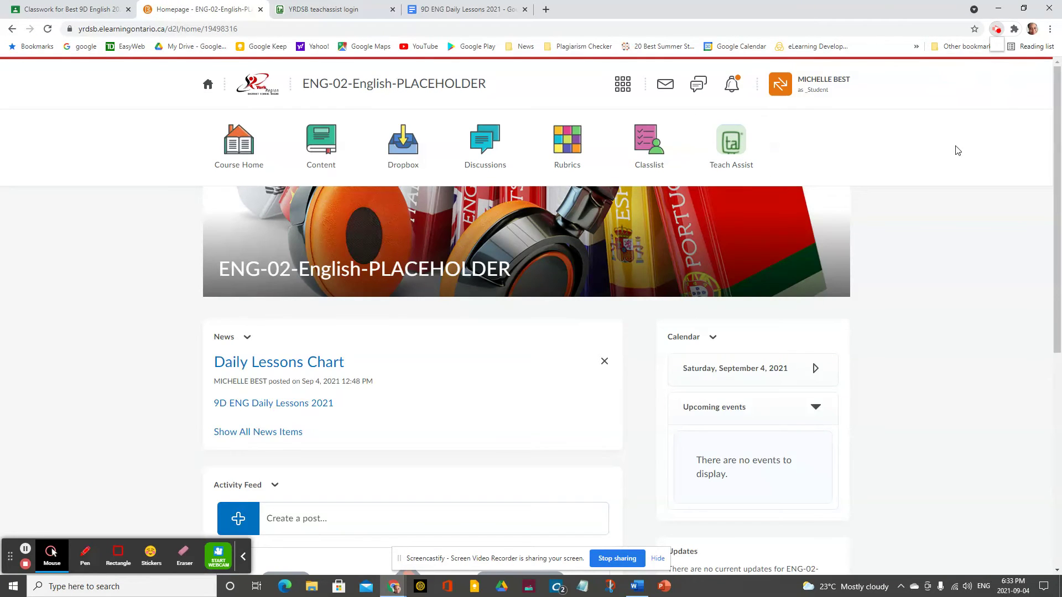